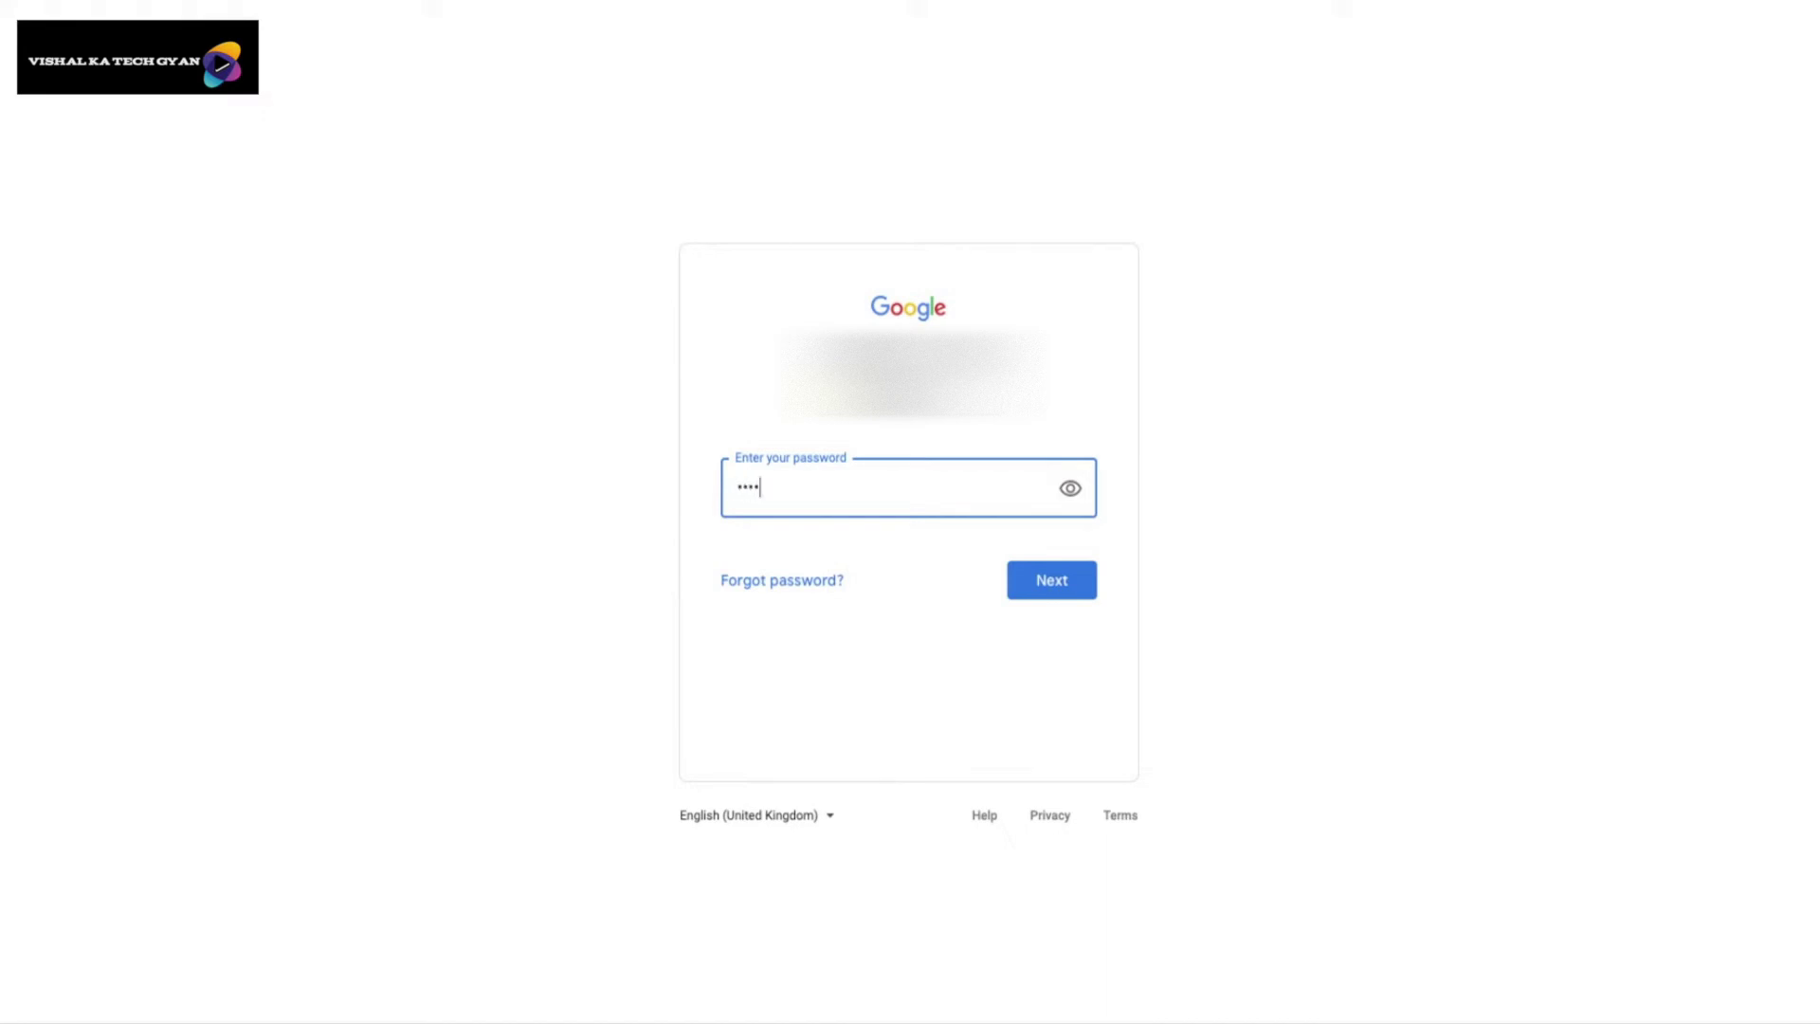
Correct the password and sign in to reach the empty Gmail inbox.
key("BackSpace")
key("Return")
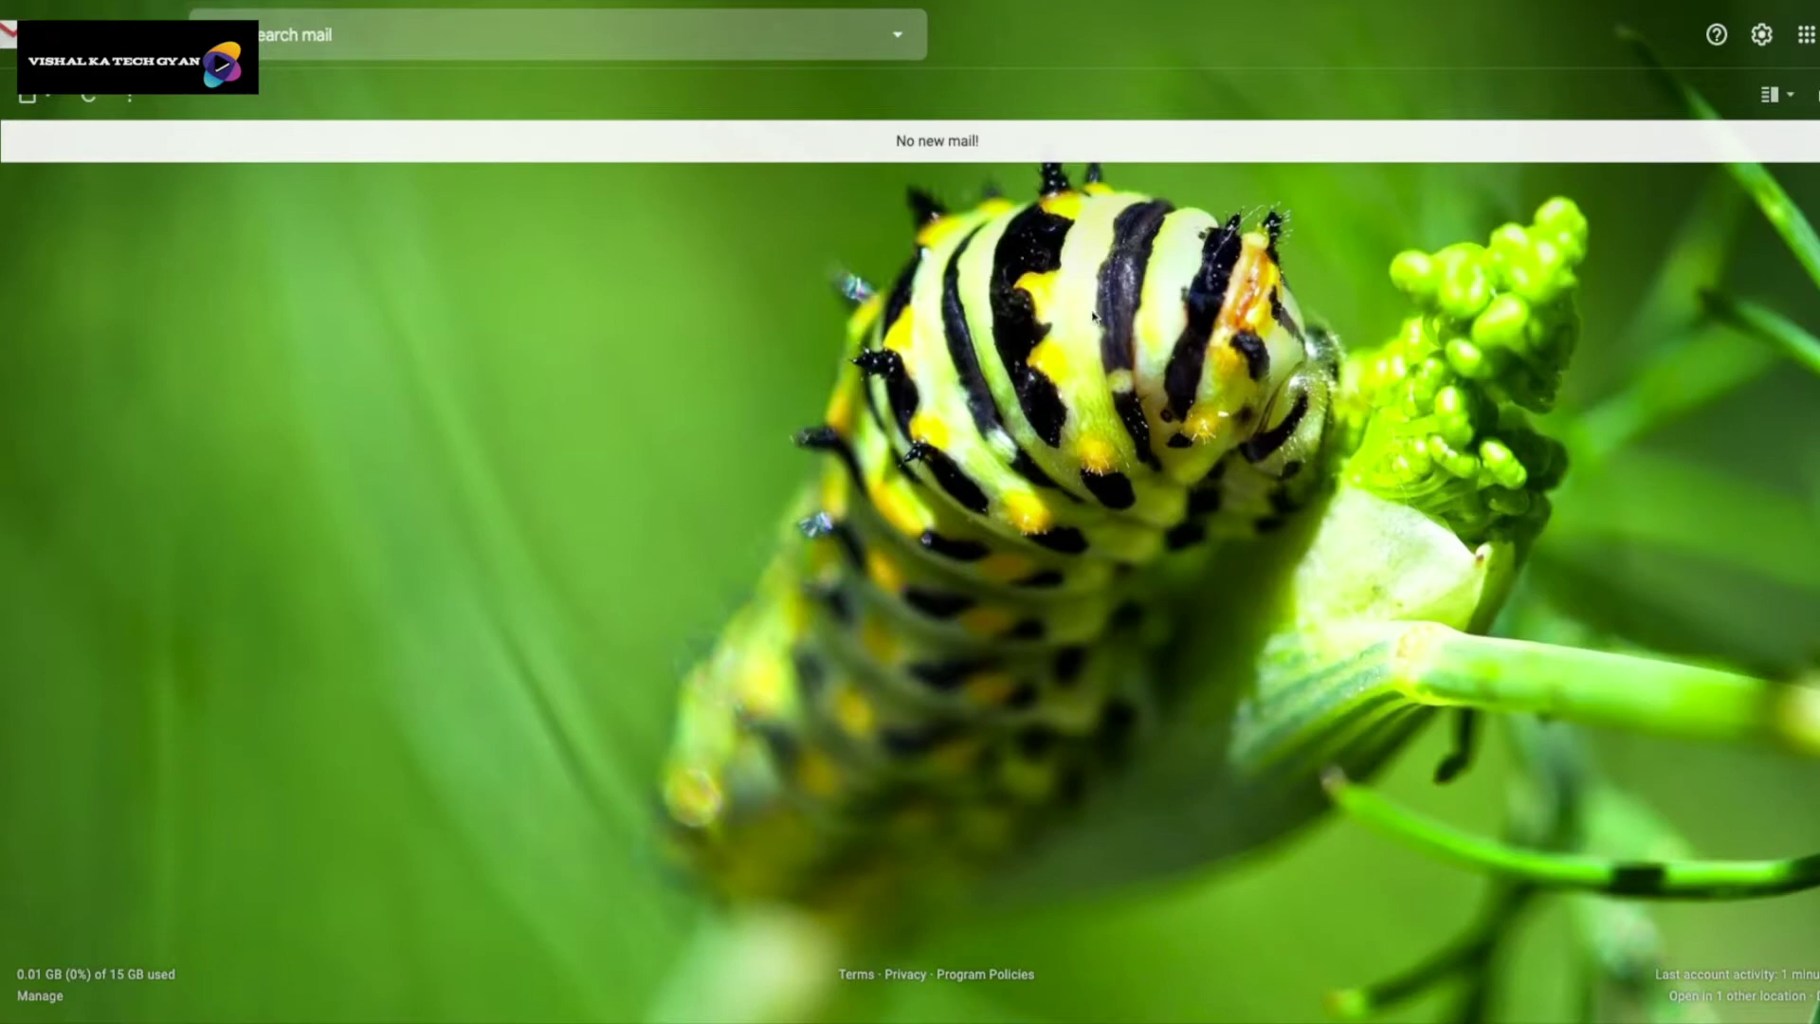
Open Gmail's full settings page from the gear's See all settings option.
left_click(1761, 35)
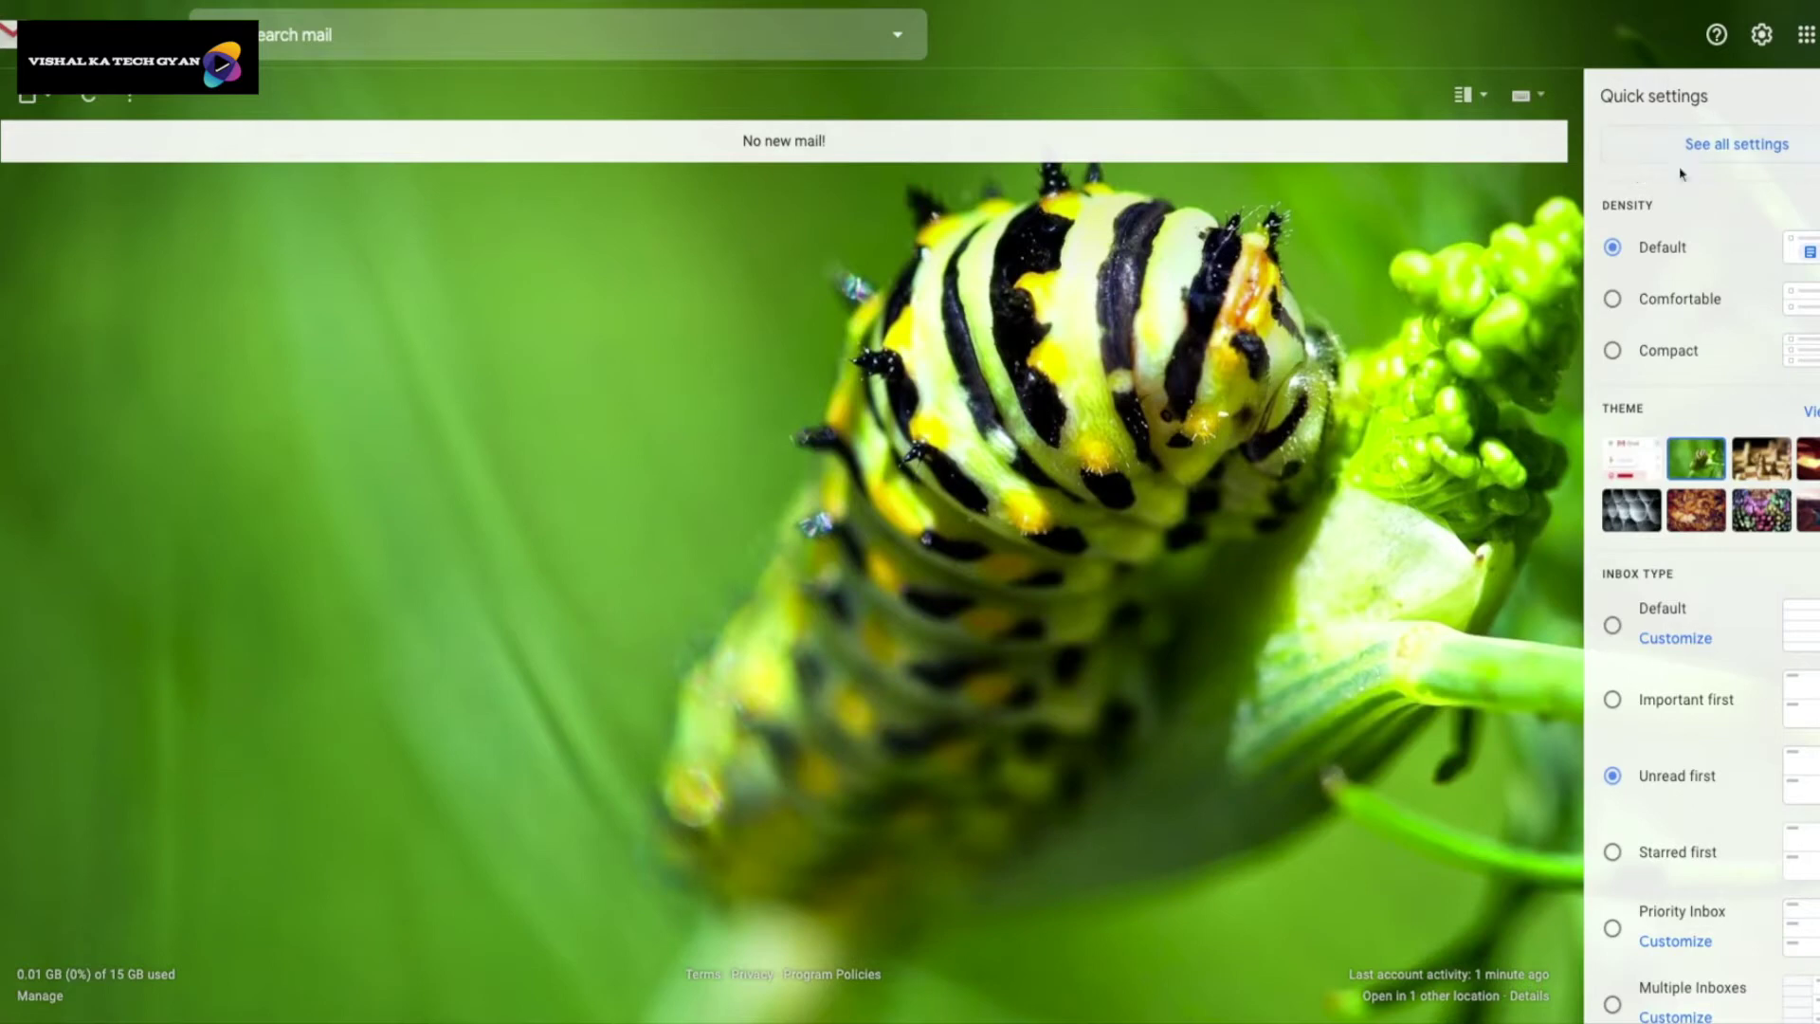
left_click(1716, 150)
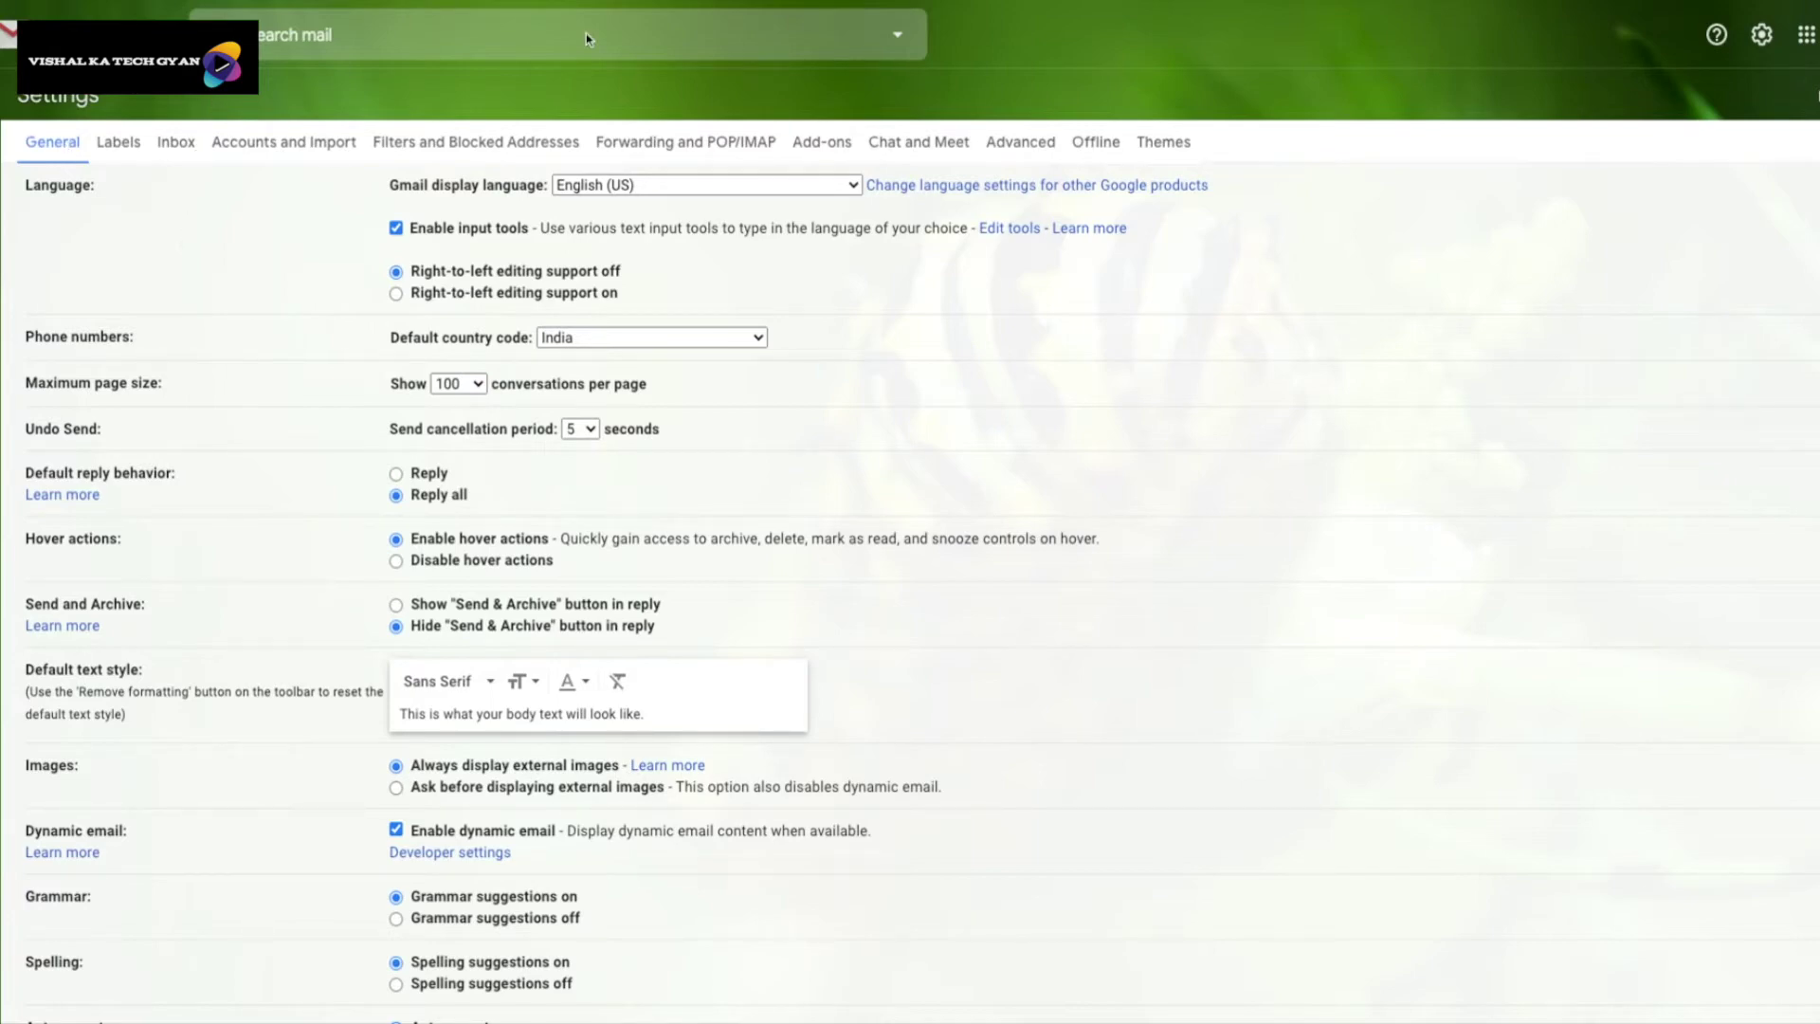
left_click(331, 153)
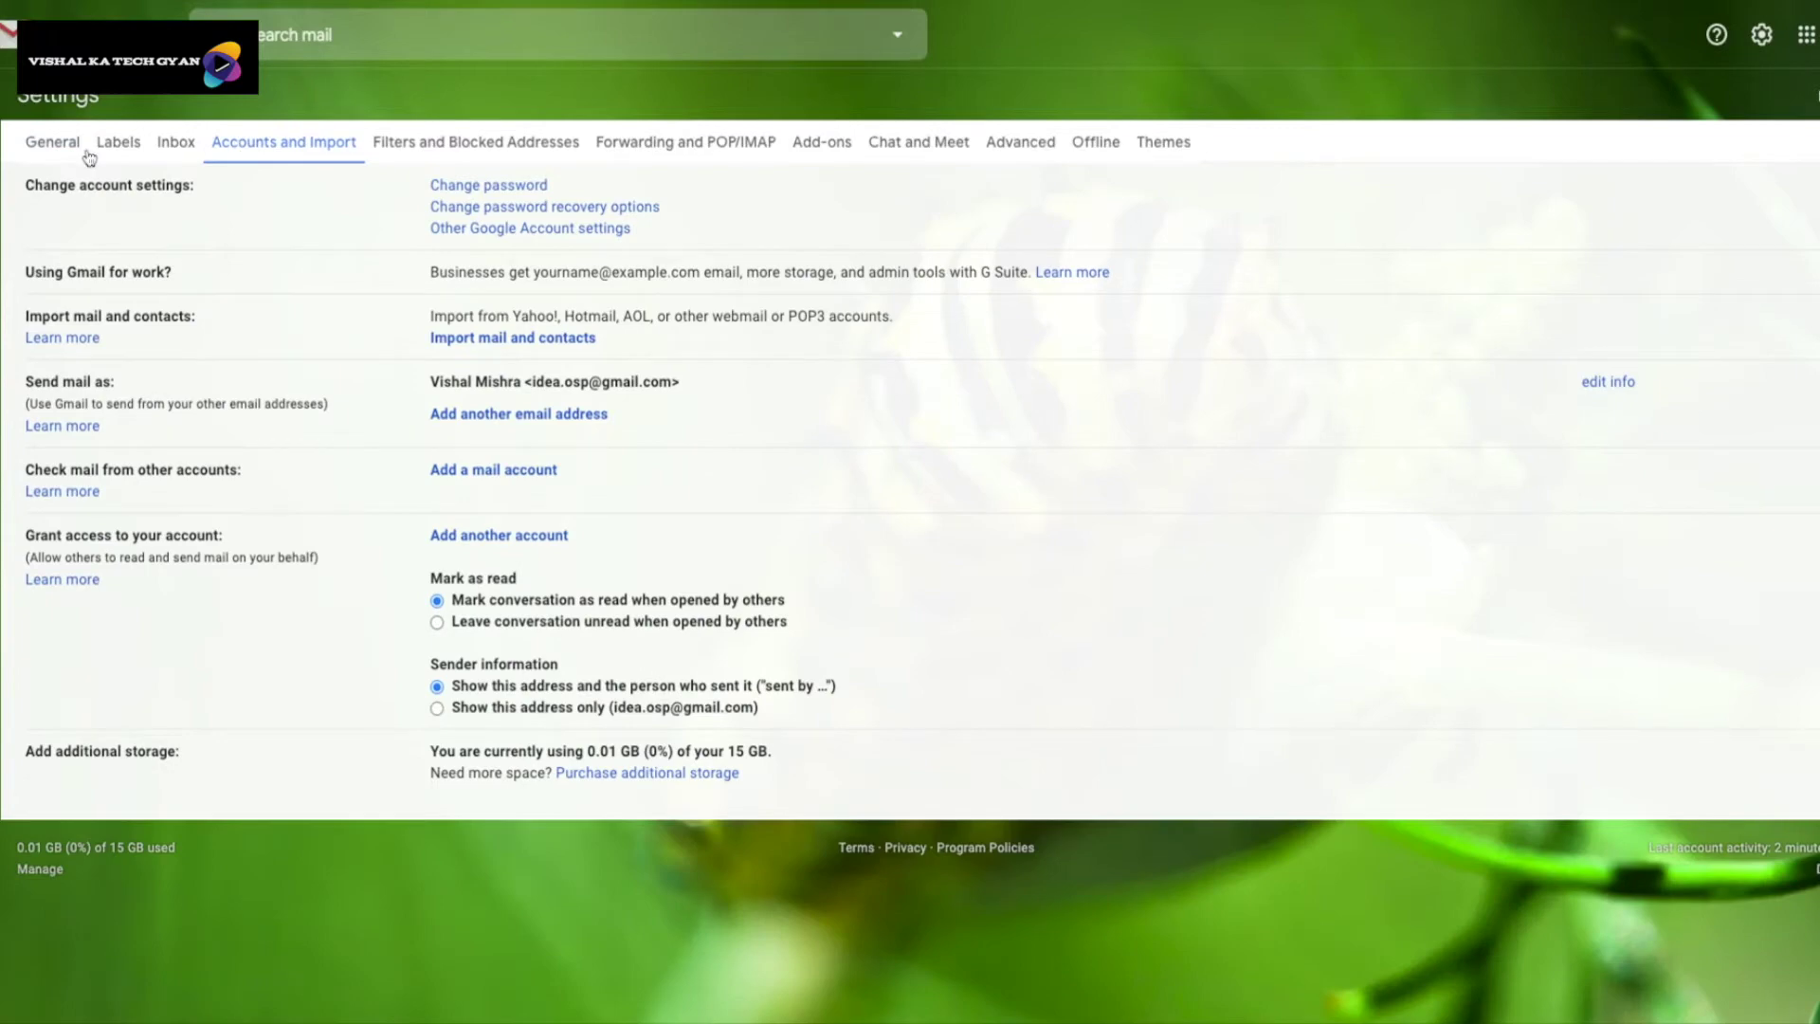
left_click(51, 147)
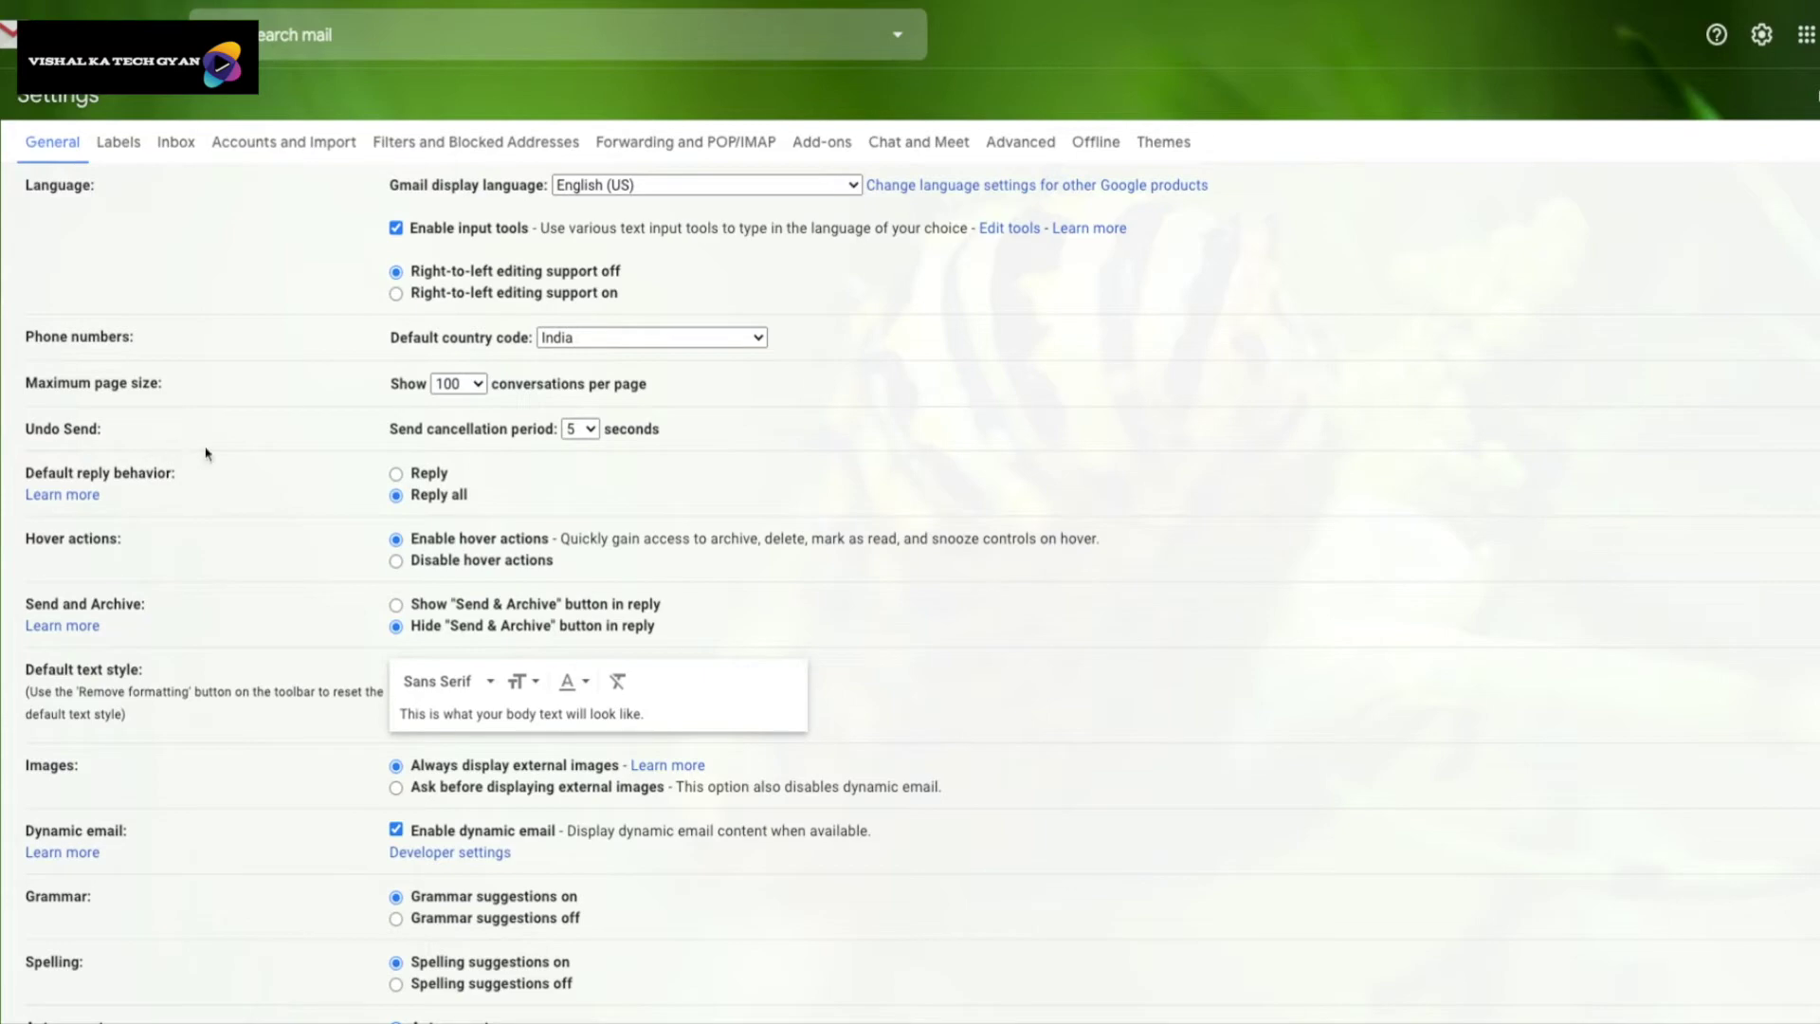
scroll(210, 458, "down", 1)
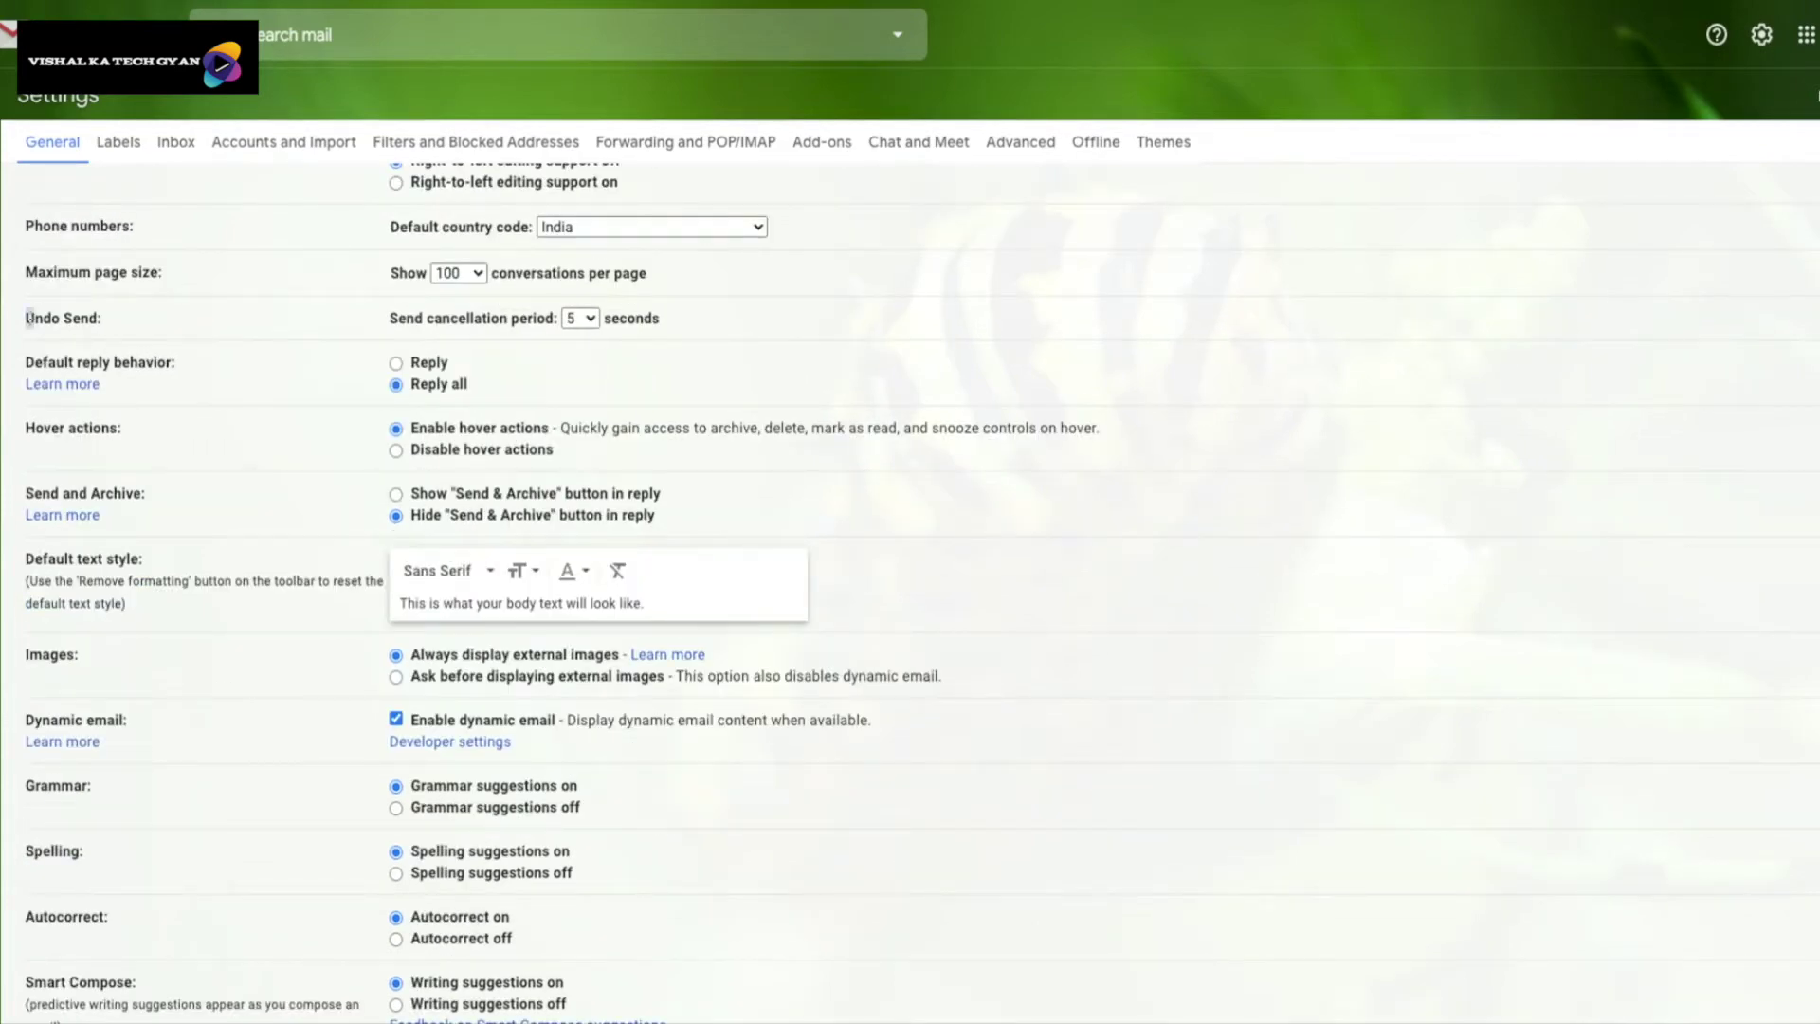
triple_click(29, 319)
left_click_drag(28, 319, 983, 326)
left_click(990, 323)
left_click_drag(347, 329, 945, 343)
left_click(944, 344)
left_click_drag(325, 333, 860, 325)
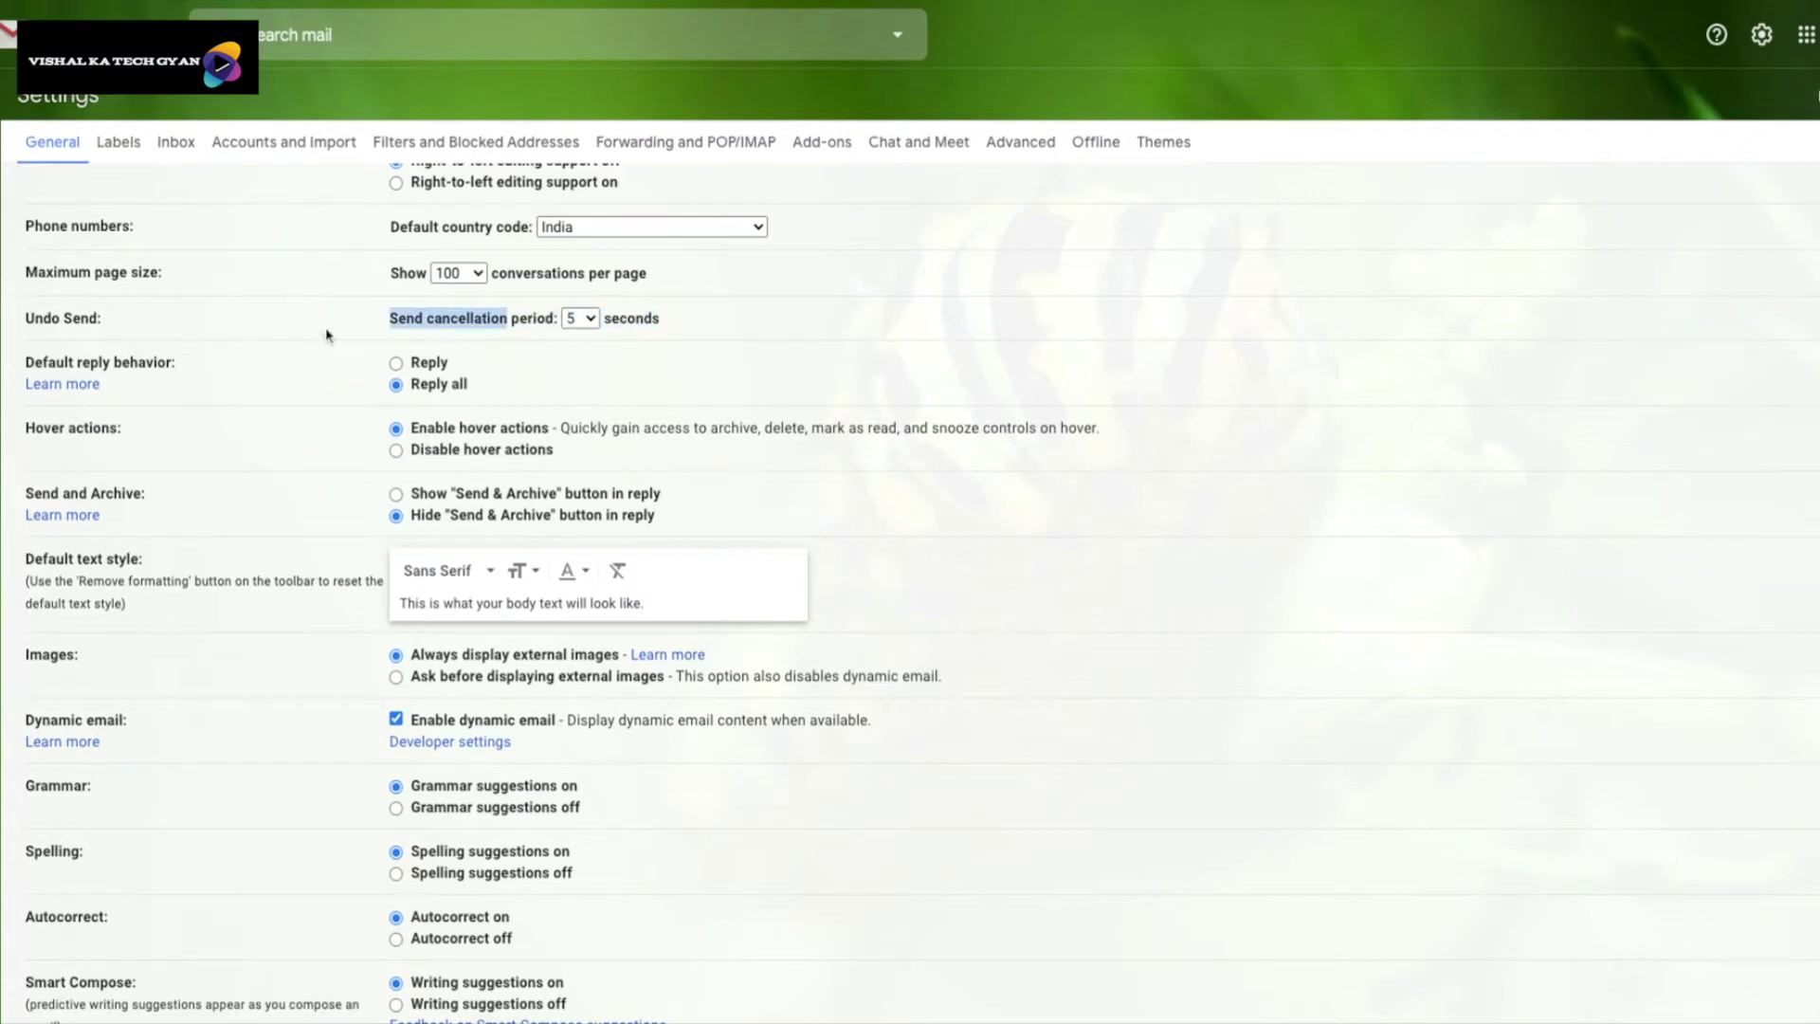
left_click(861, 325)
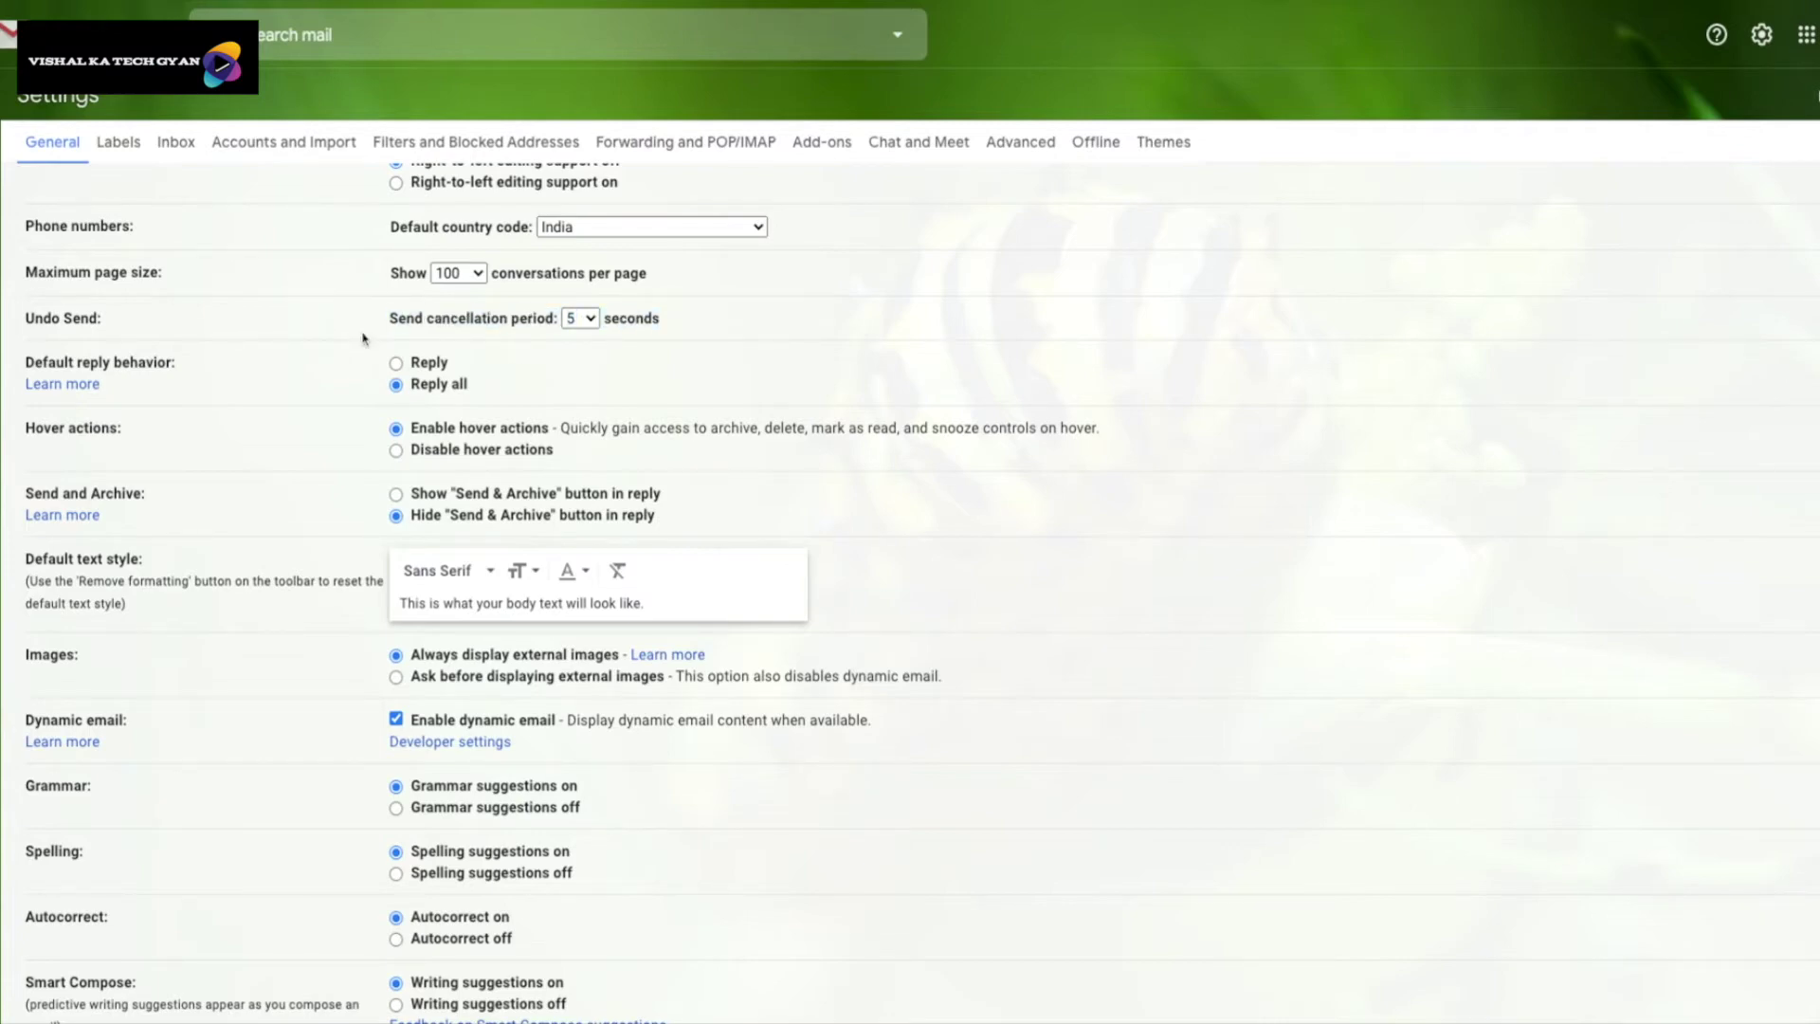
left_click_drag(365, 337, 24, 317)
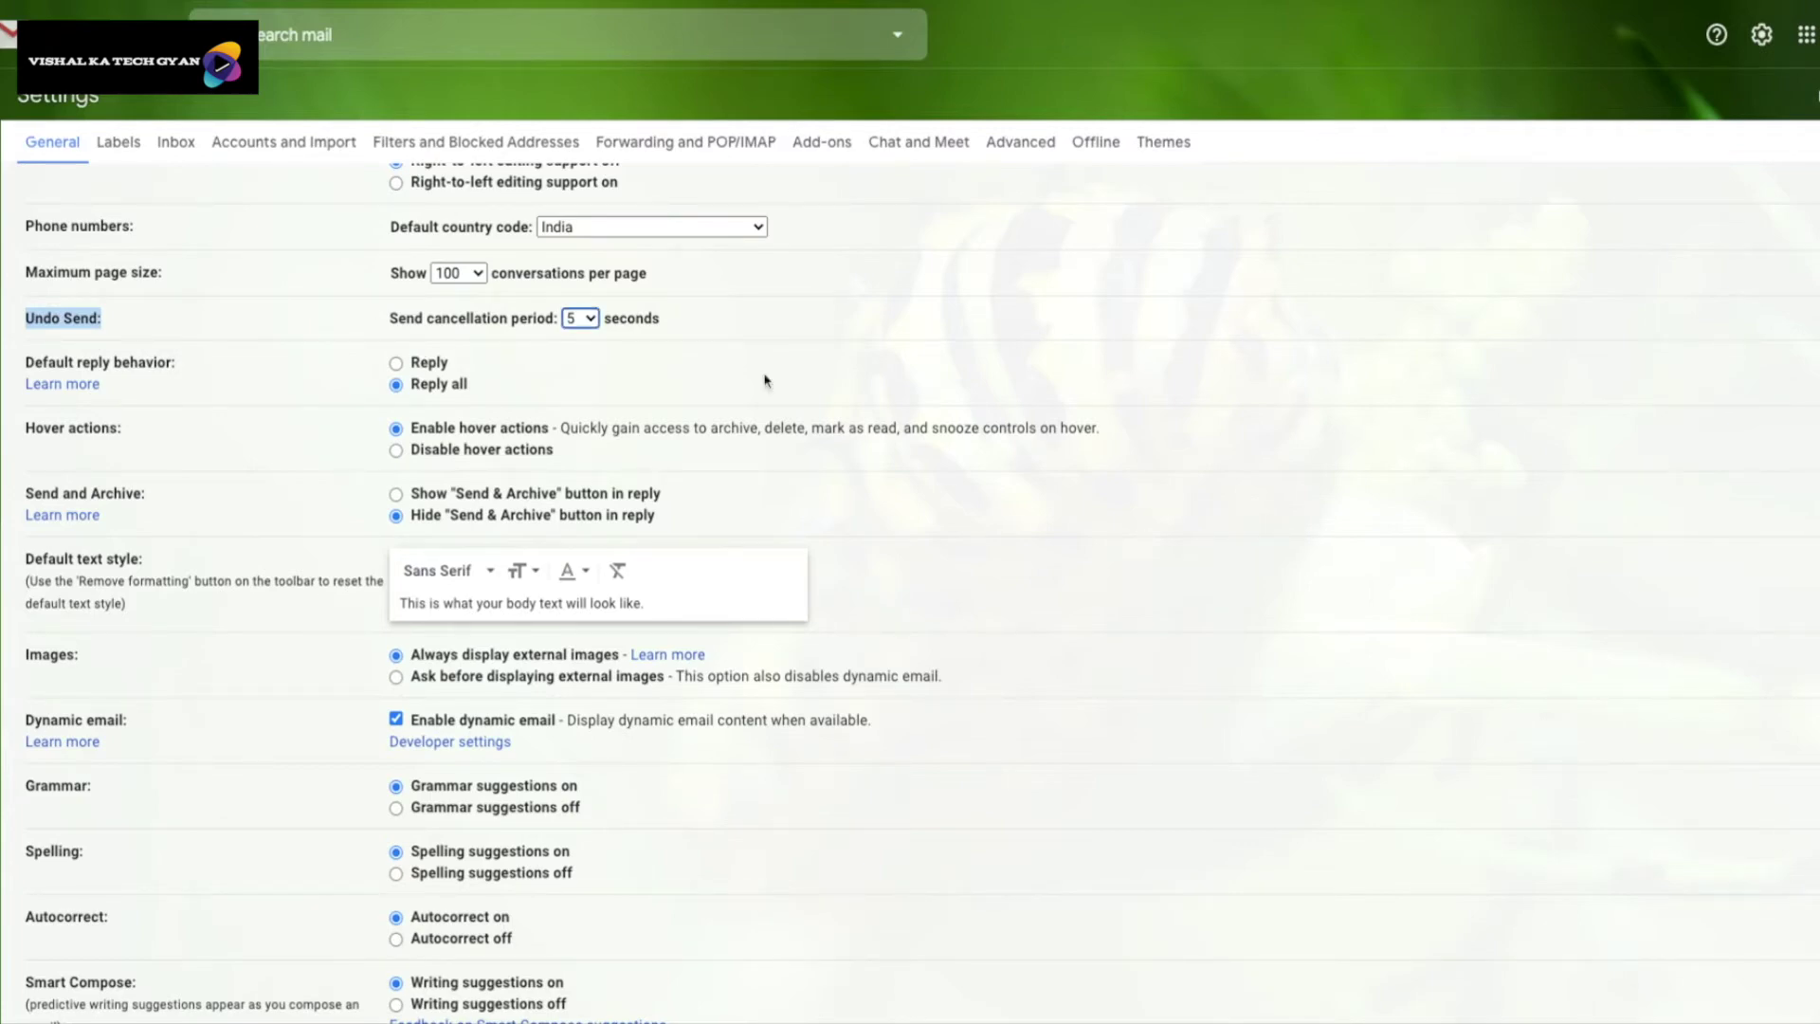
mouse_move(725, 362)
left_mouse_down()
mouse_move(727, 342)
mouse_move(384, 321)
left_mouse_up()
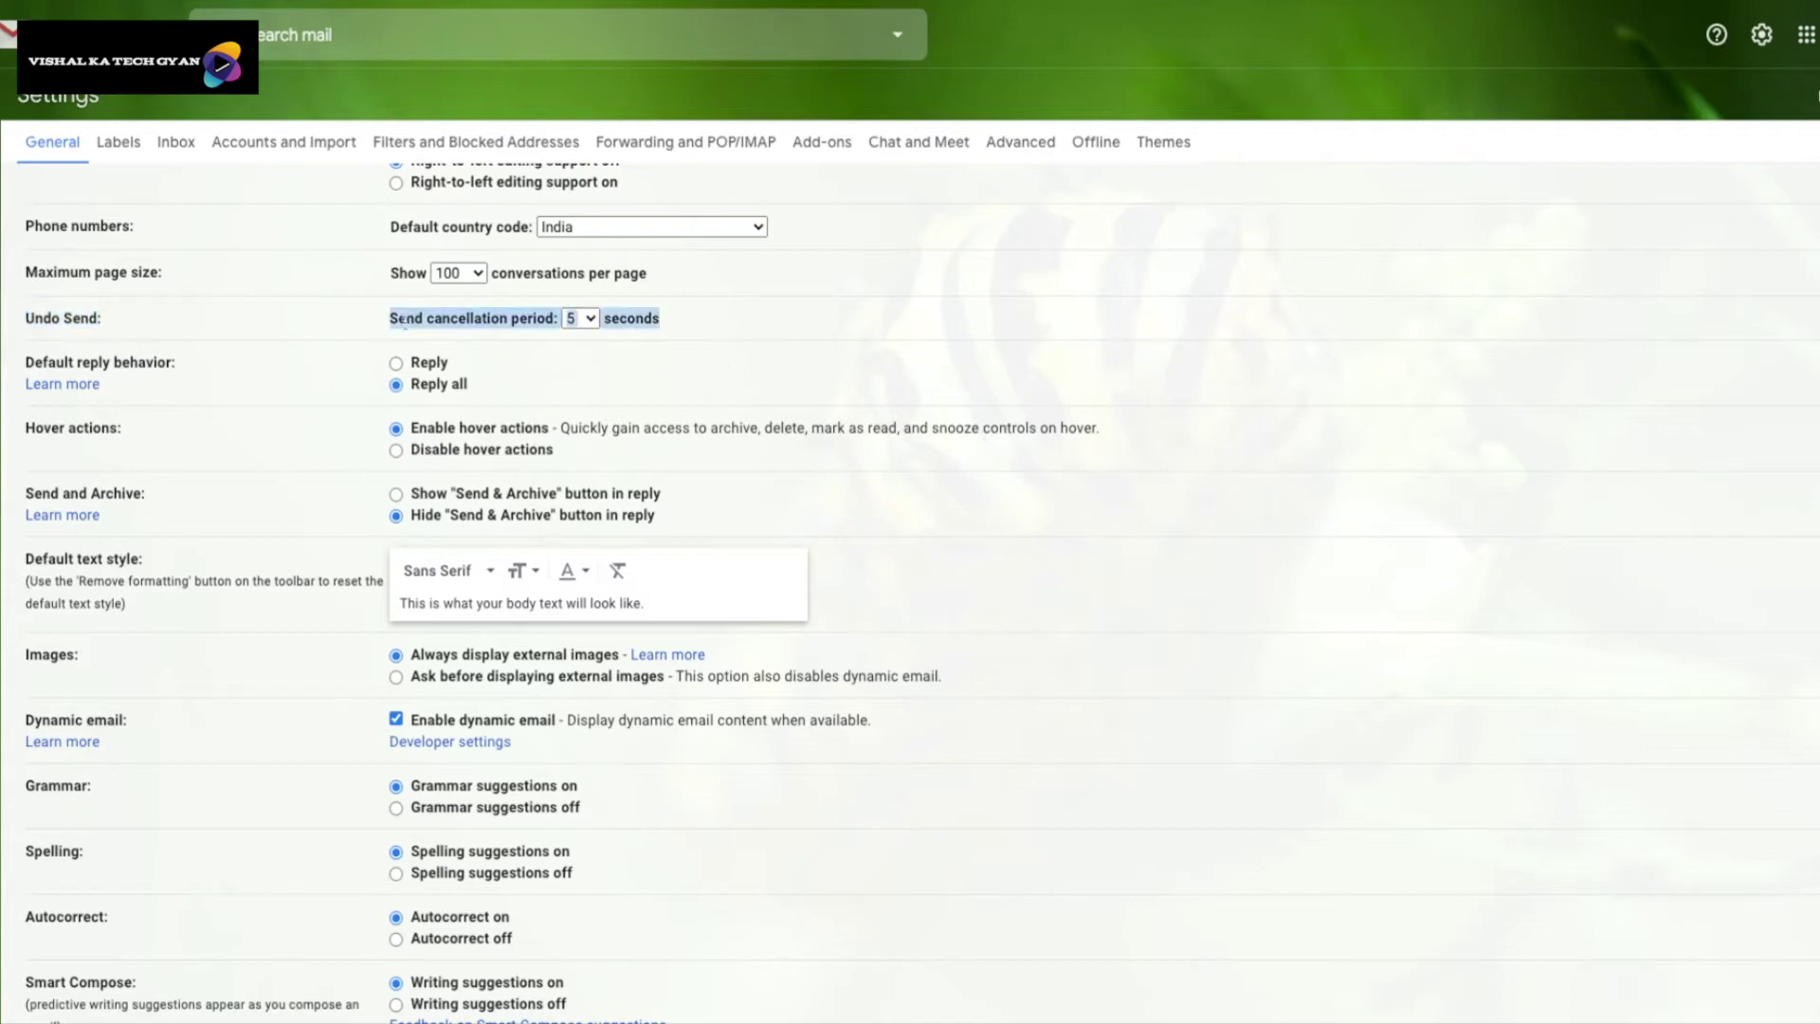
left_click(350, 320)
Choose 20 seconds as the Undo Send cancellation period.
left_click(580, 319)
left_click(588, 362)
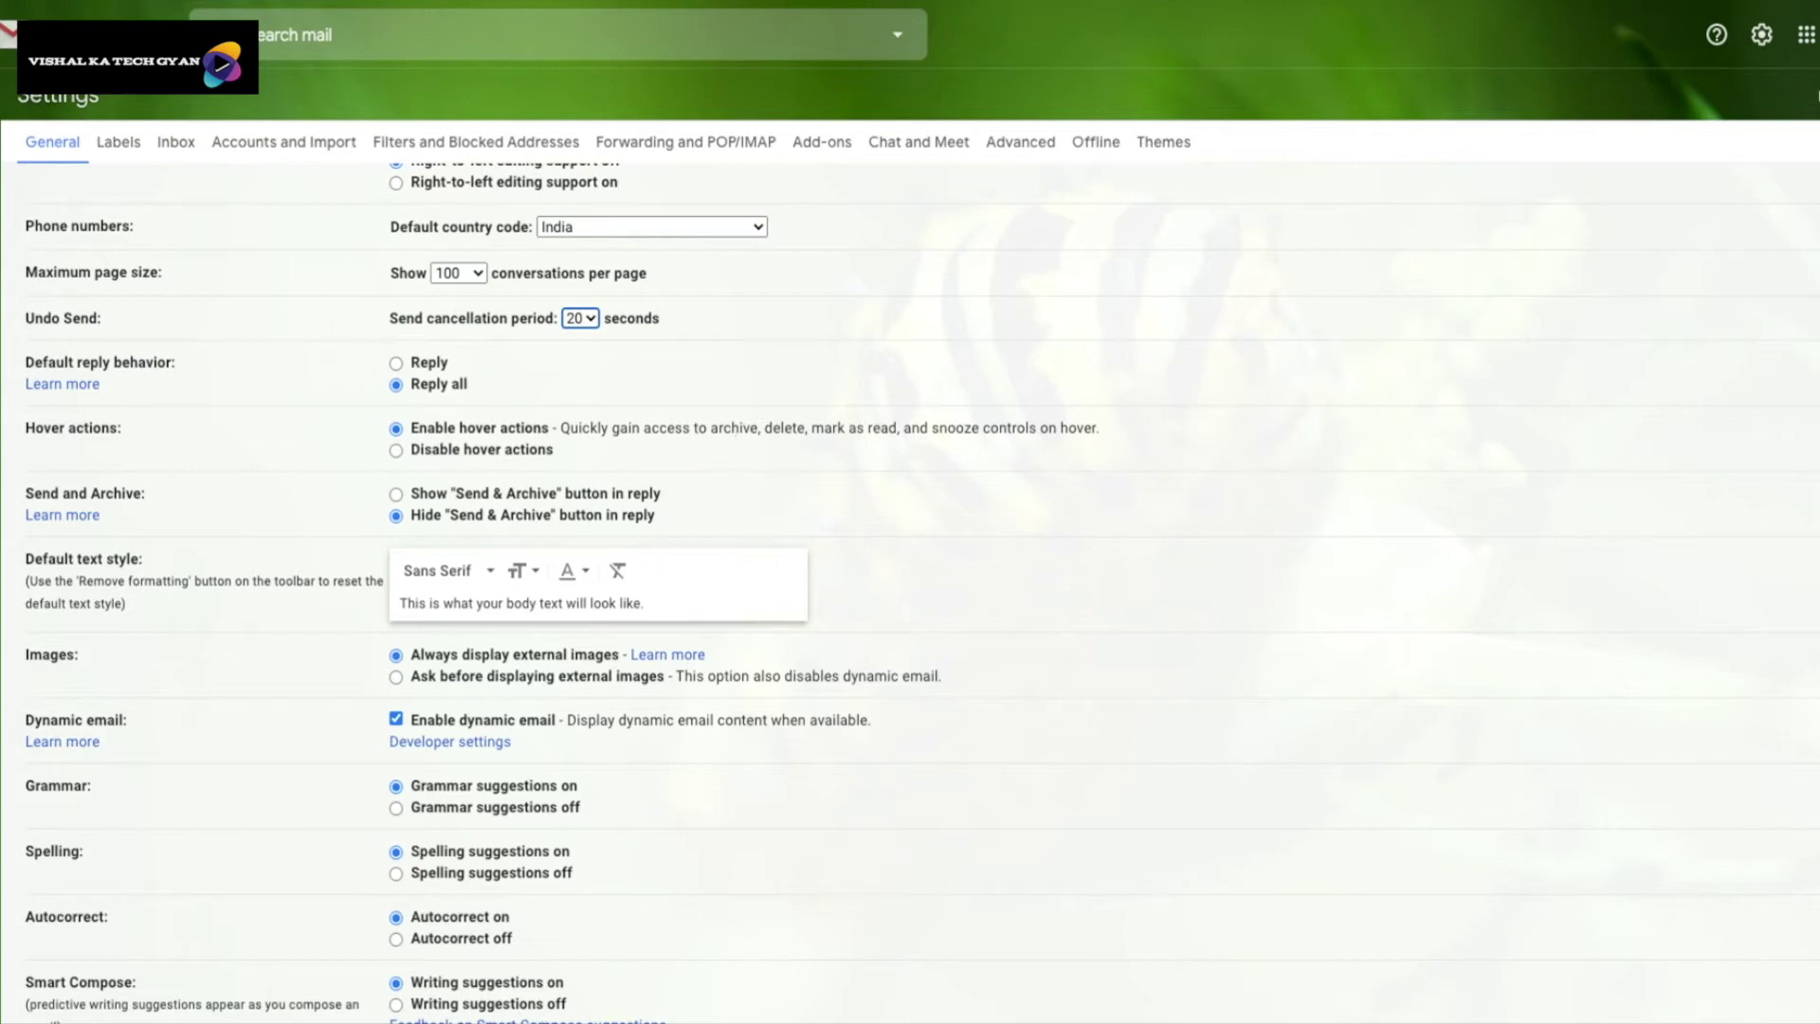
scroll(726, 476, "down", 1)
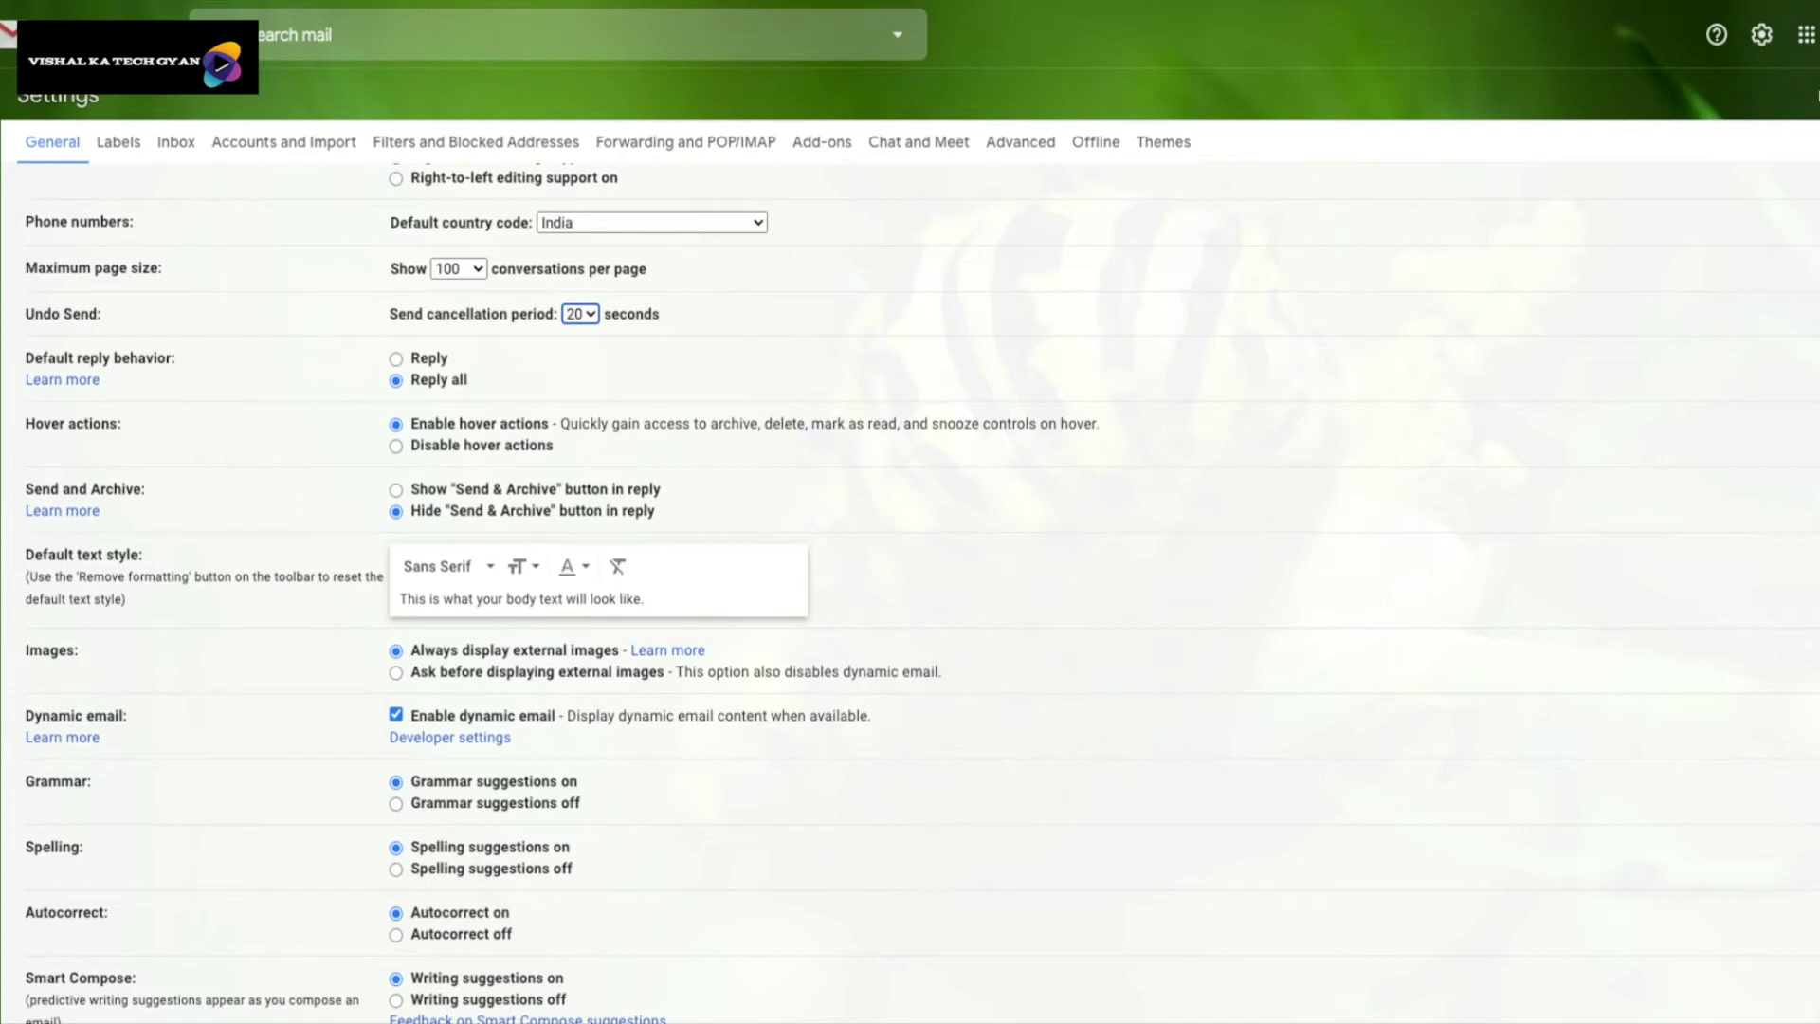
Scroll to the bottom of General settings and save the changes.
scroll(559, 489, "down", 1)
scroll(559, 490, "down", 2)
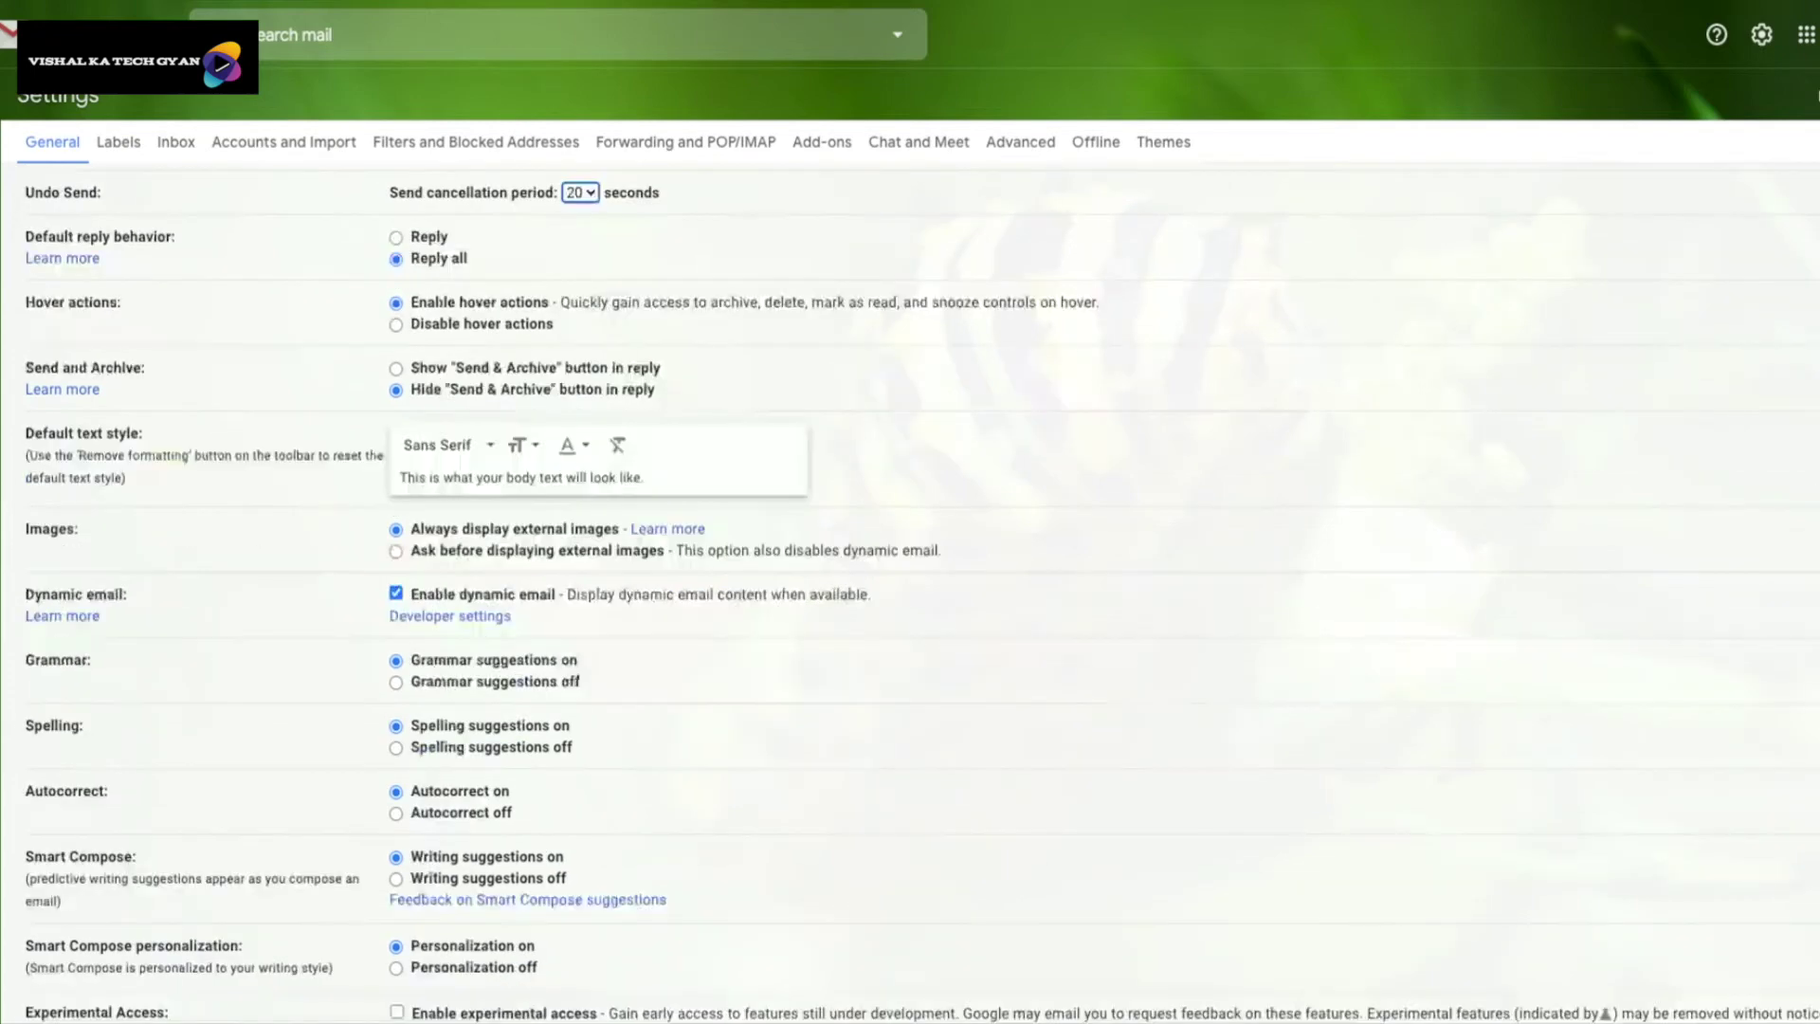
scroll(559, 489, "down", 3)
scroll(560, 489, "down", 5)
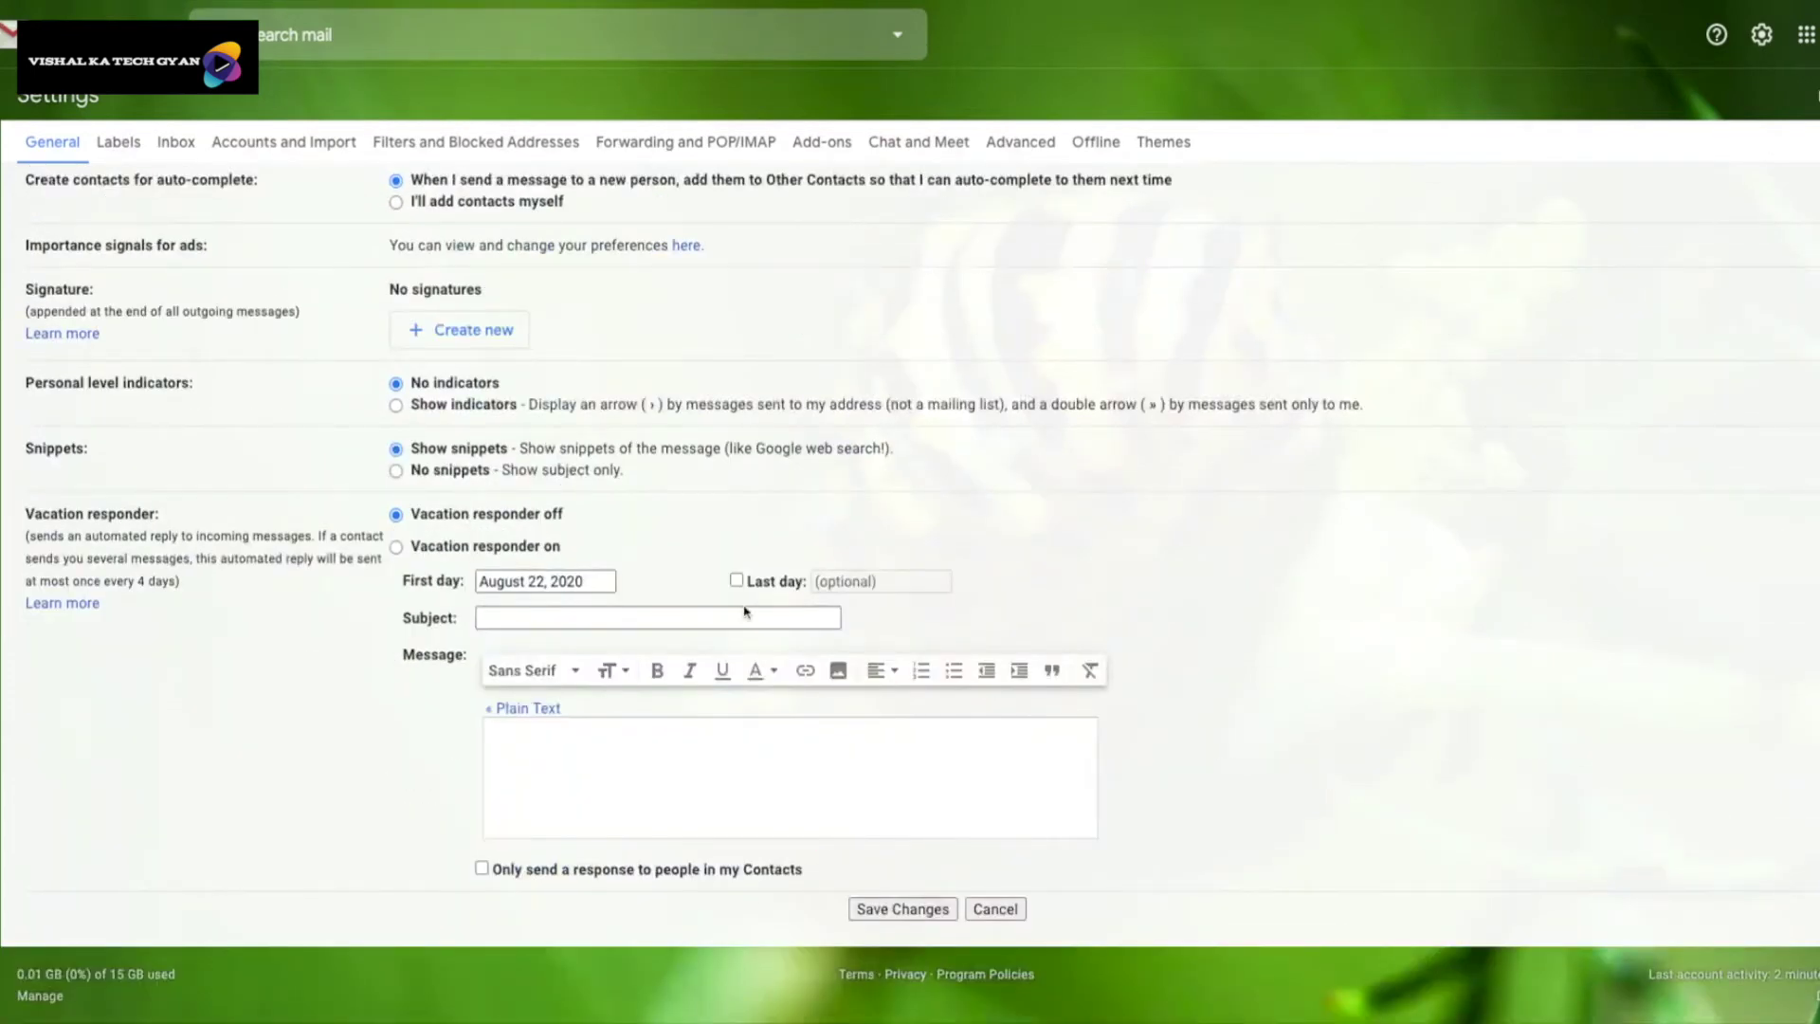
left_click_drag(830, 913, 914, 910)
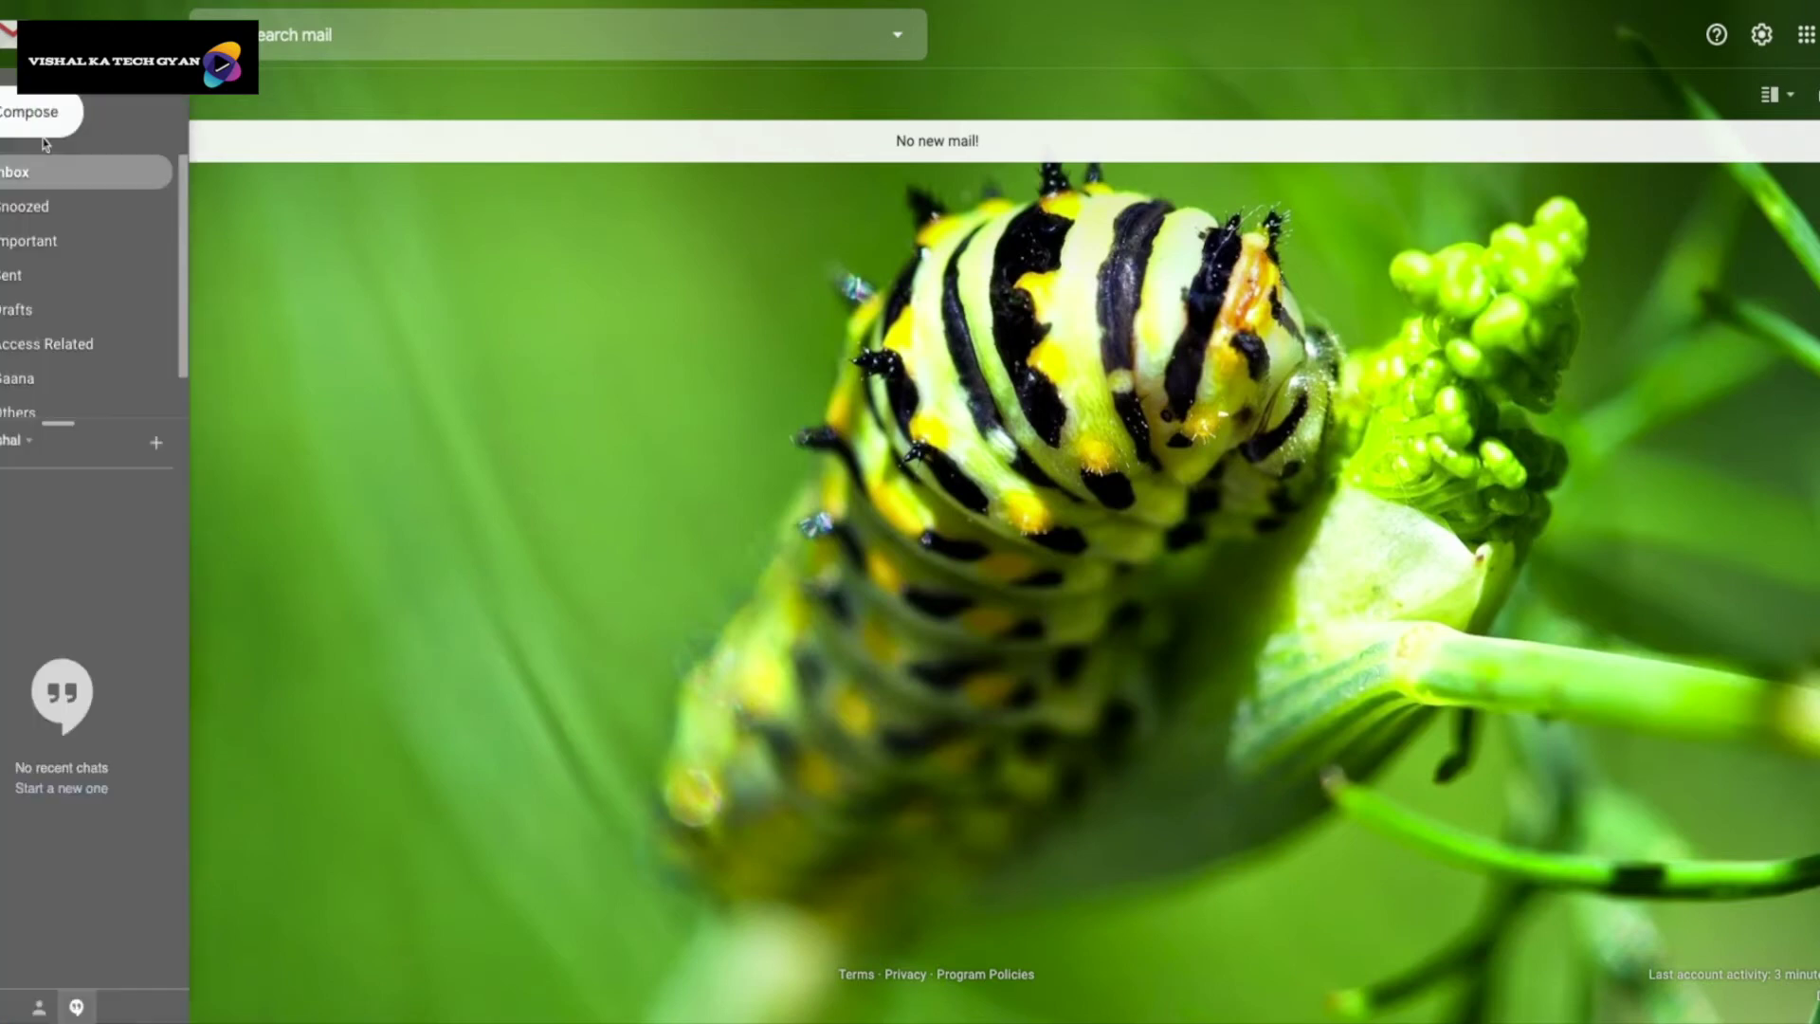
left_click(30, 125)
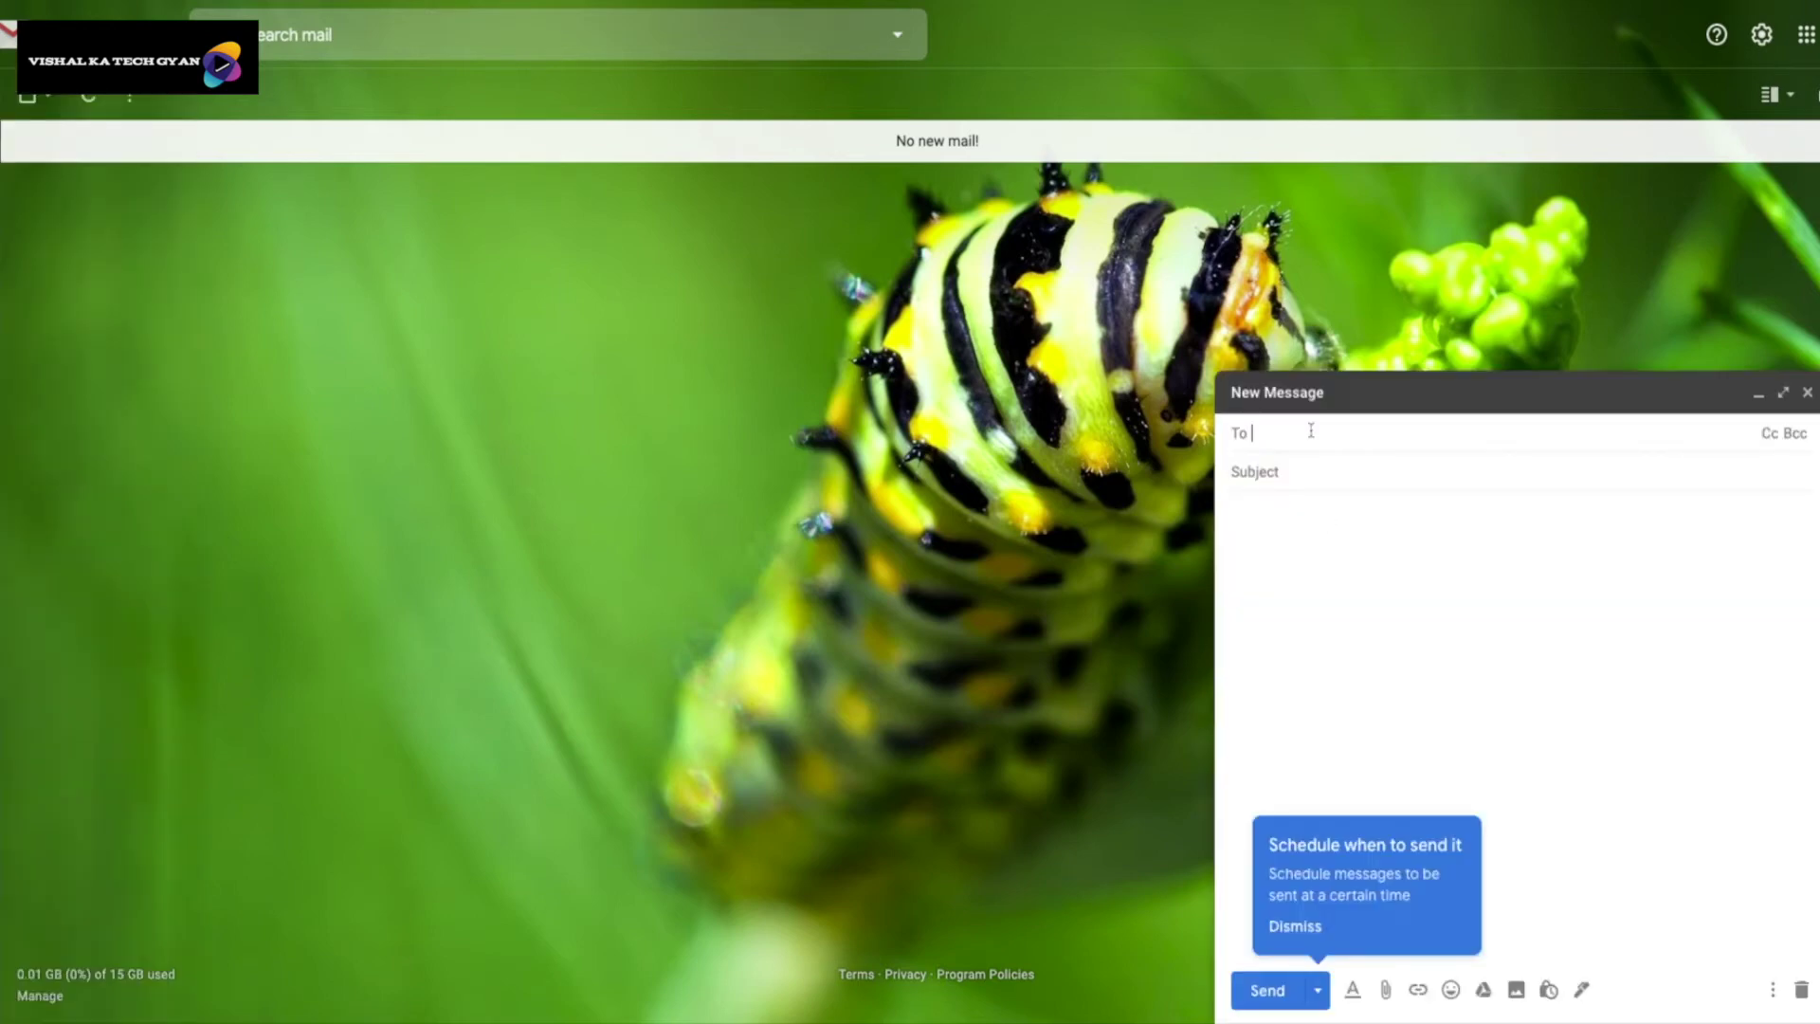
type("test")
left_click(1299, 477)
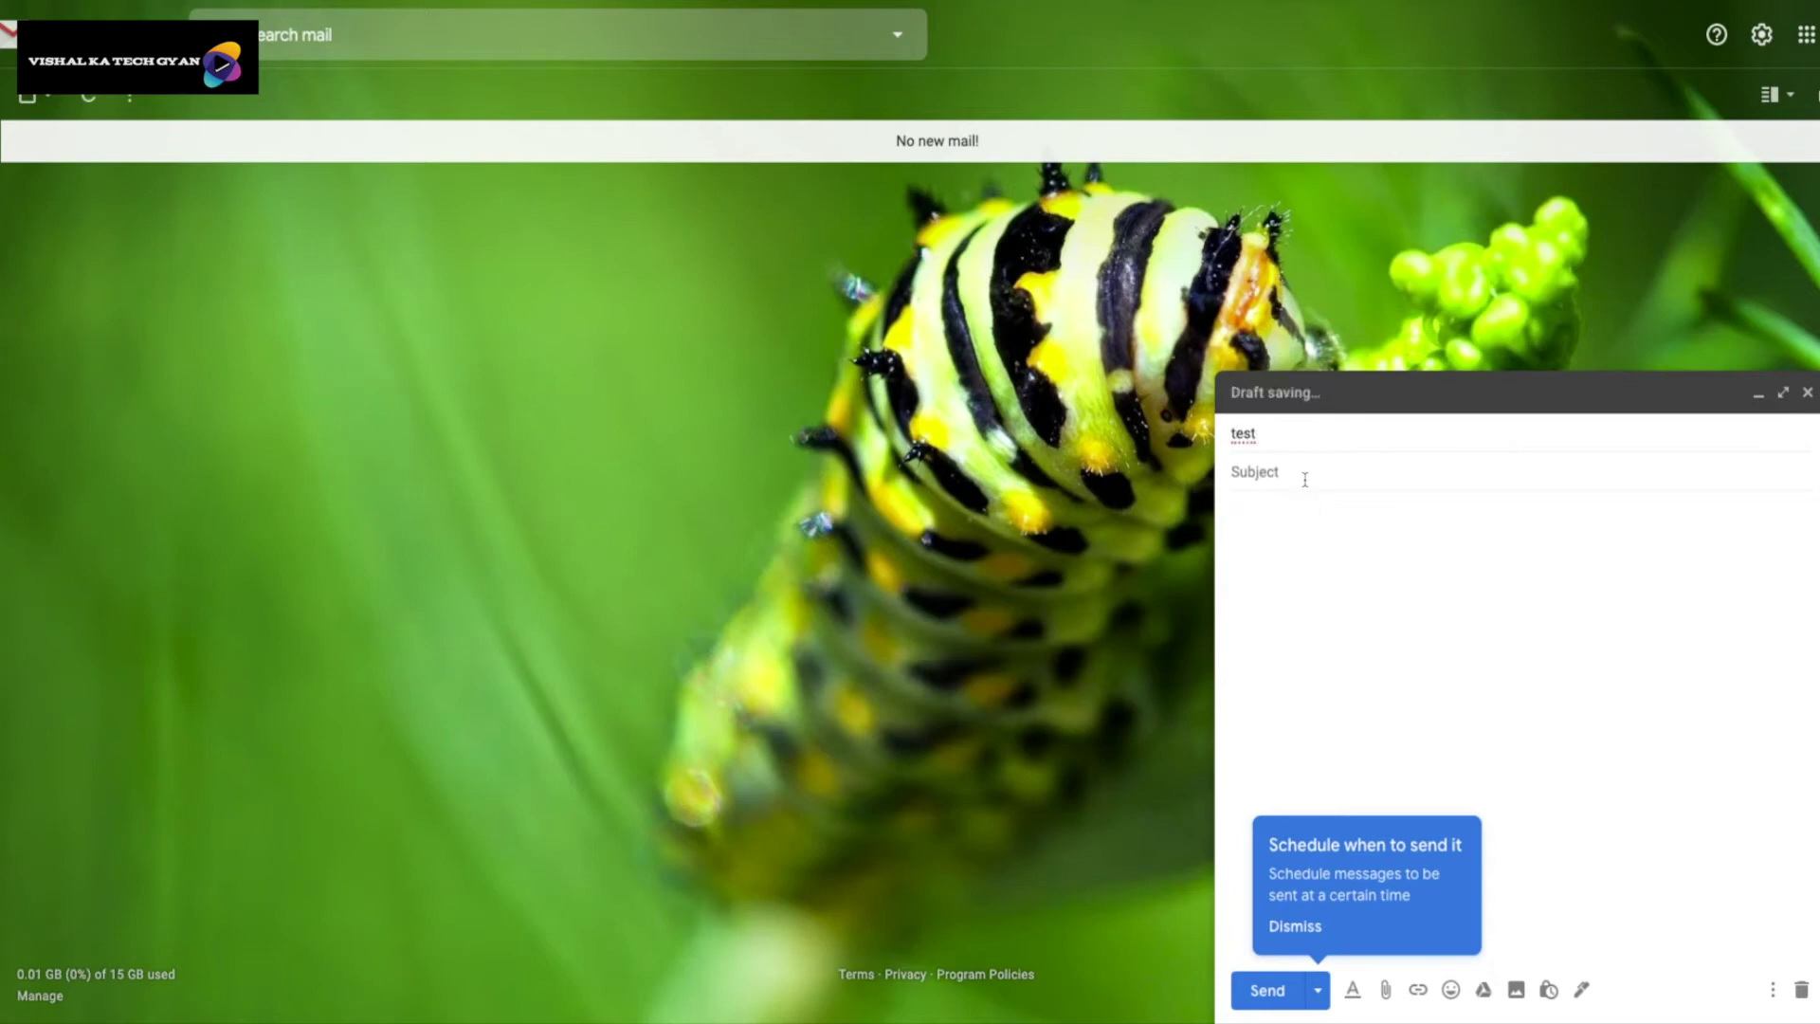
left_click(1295, 426)
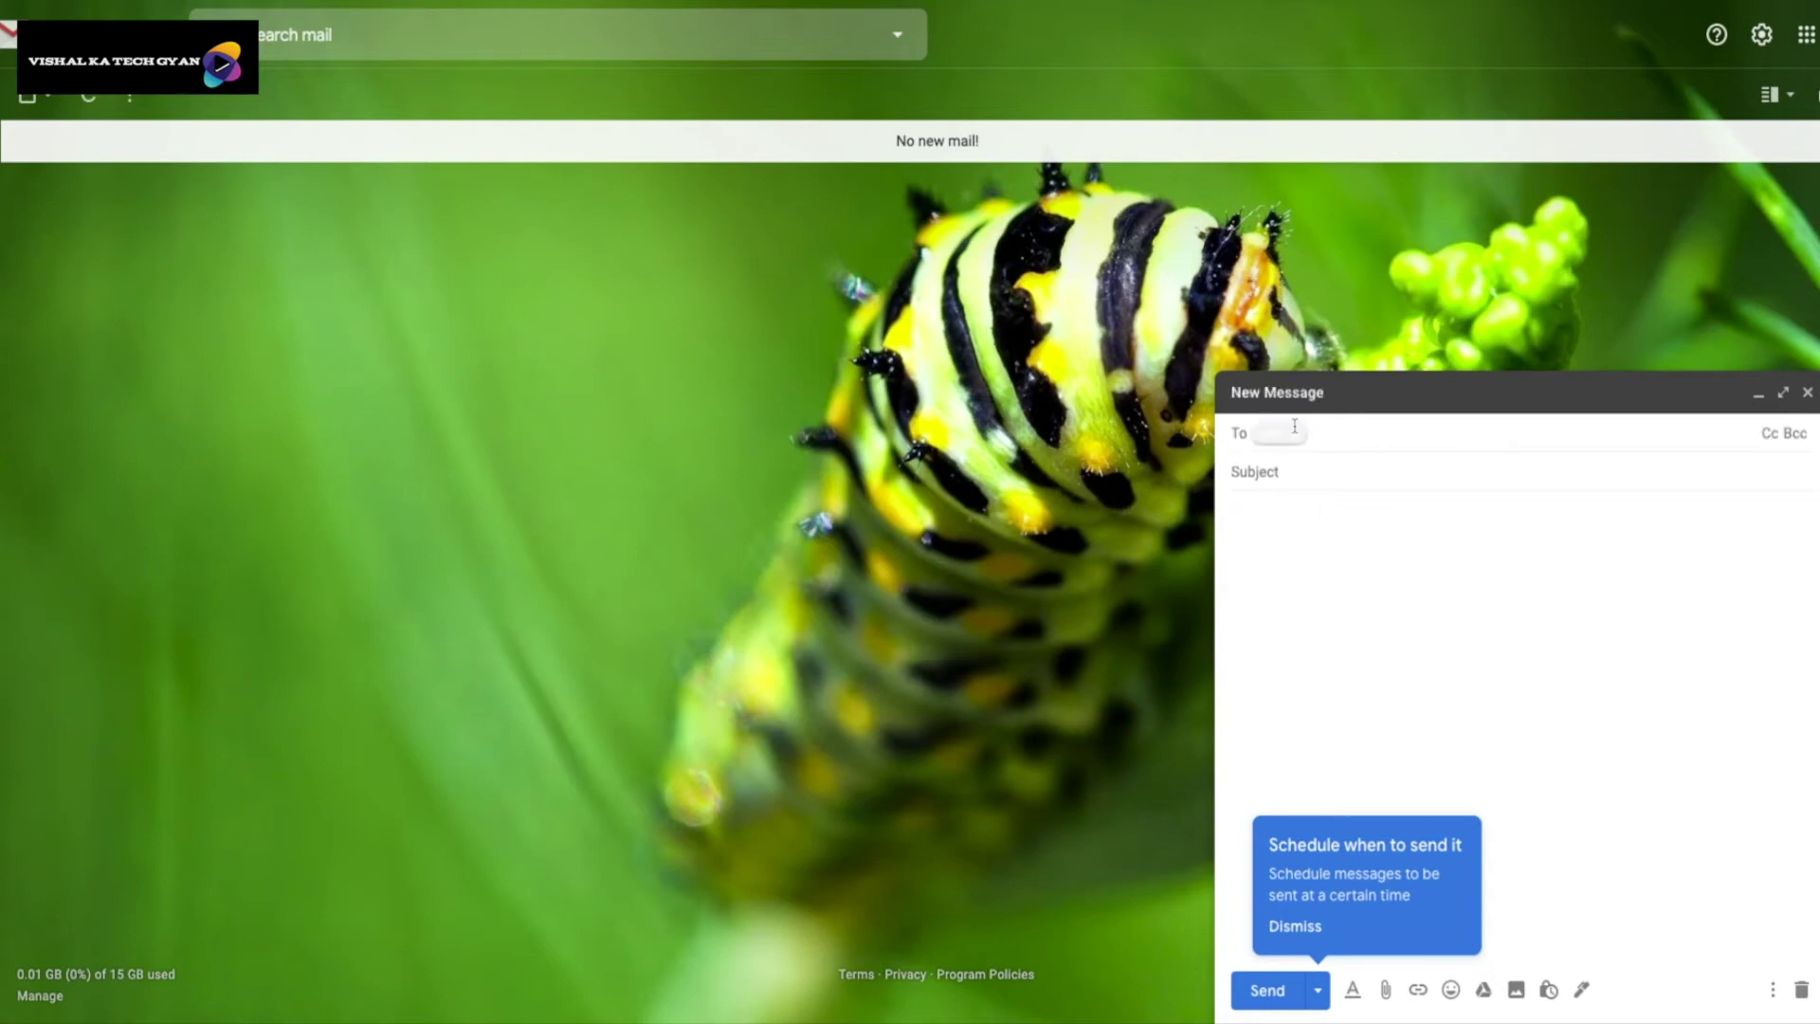
key("BackSpace")
key("BackSpace")
type("te")
type("st@123")
key("BackSpace")
key("BackSpace")
key("BackSpace")
type("gmai")
type("l.com")
left_click(1343, 472)
Give the message subject 'test' and body 'hi', then send it.
type("test")
left_click(1379, 553)
type("hi")
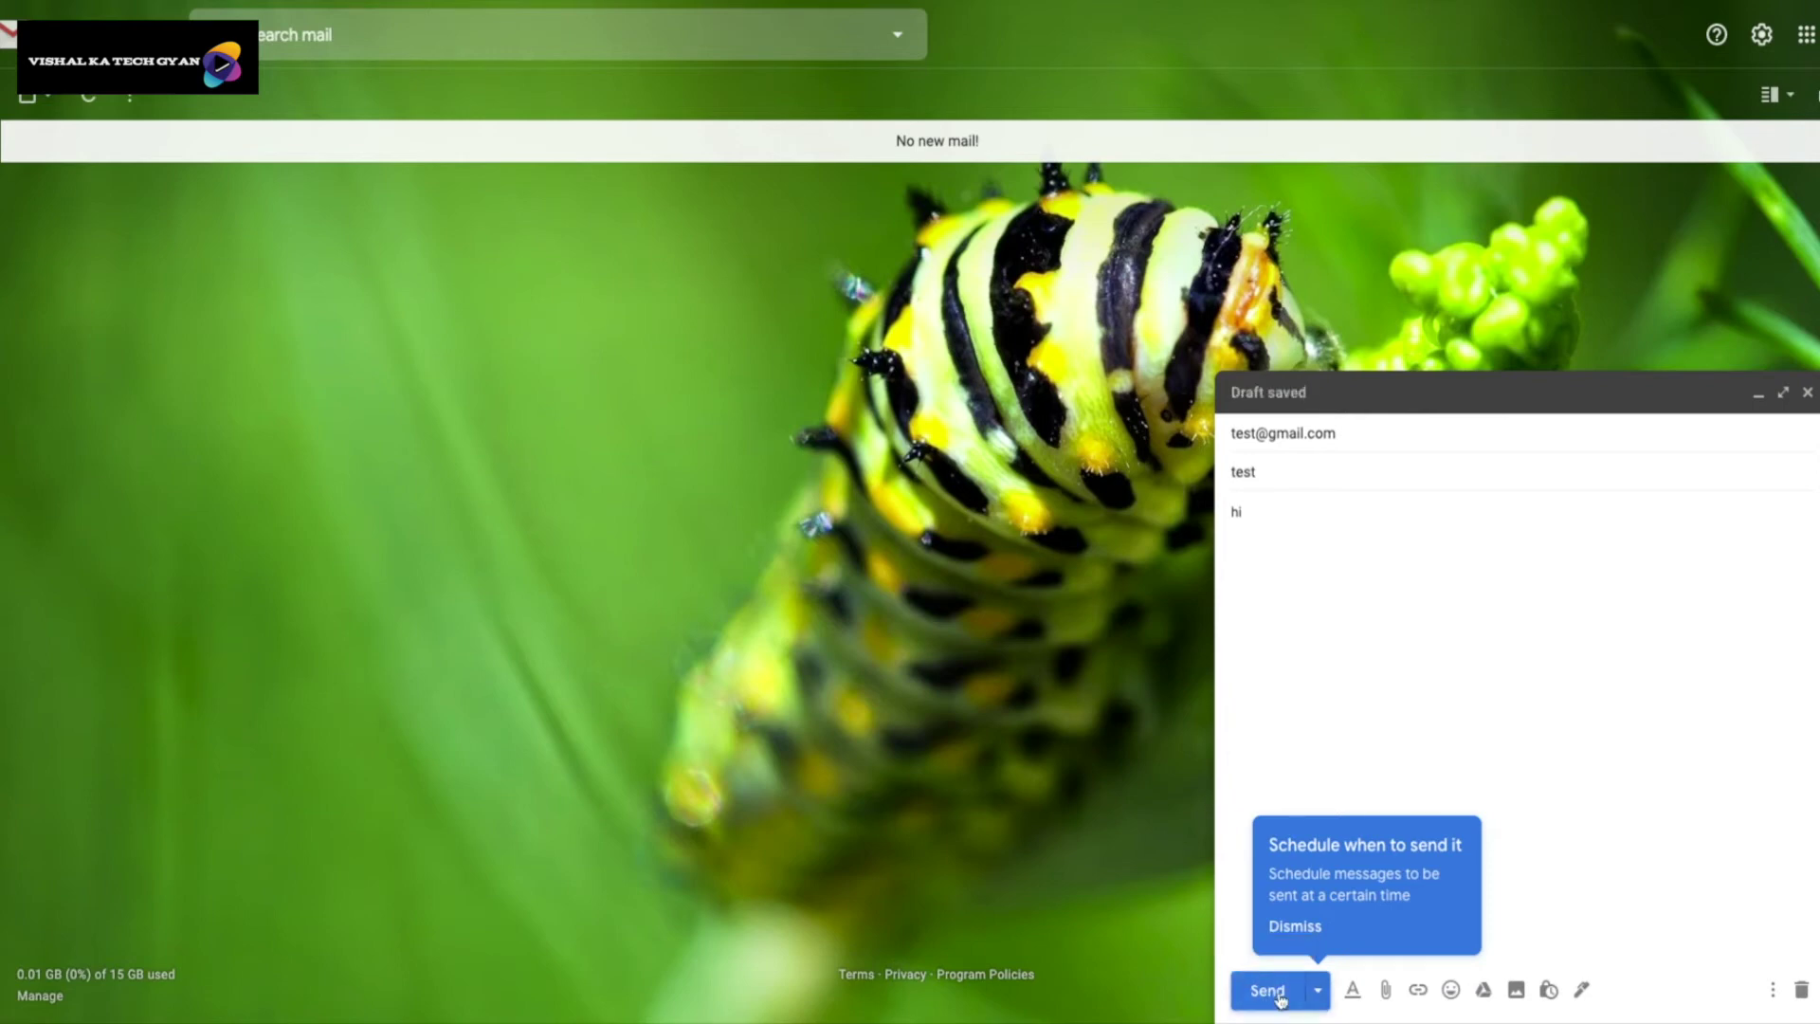
left_click(1279, 998)
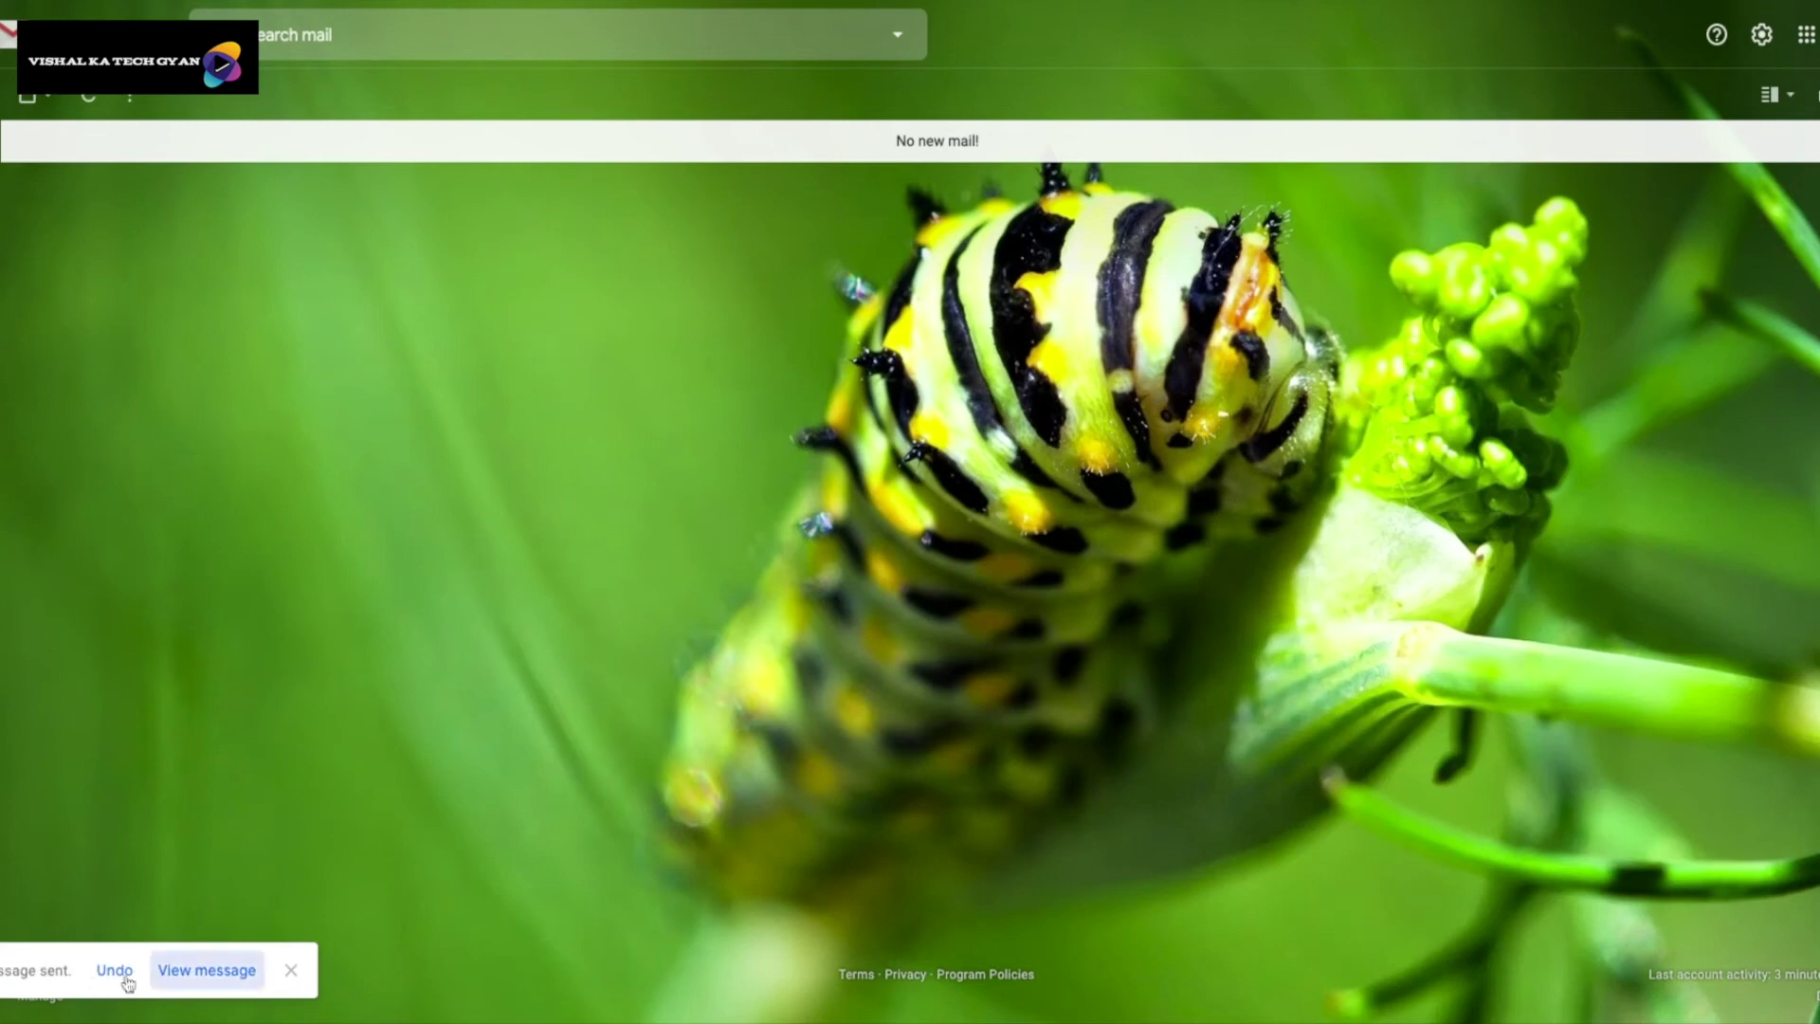
Undo the send from the Message sent notice, cancelling the test email.
left_click(115, 970)
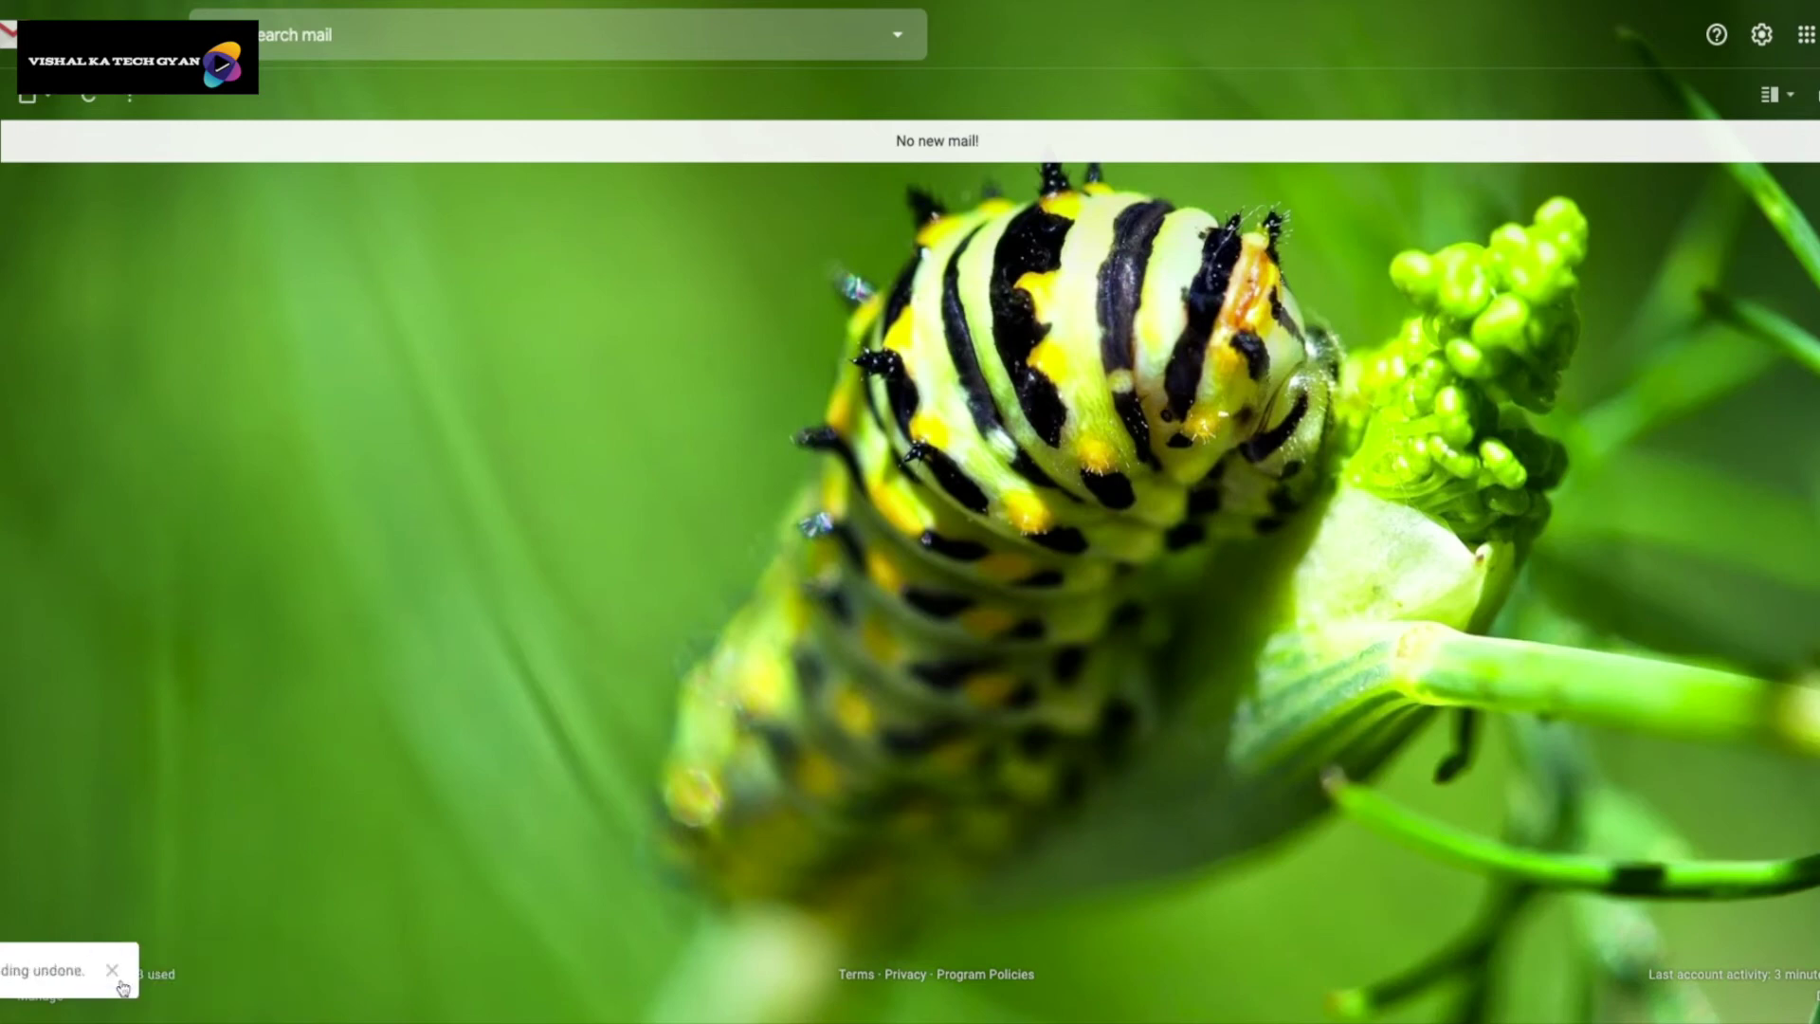